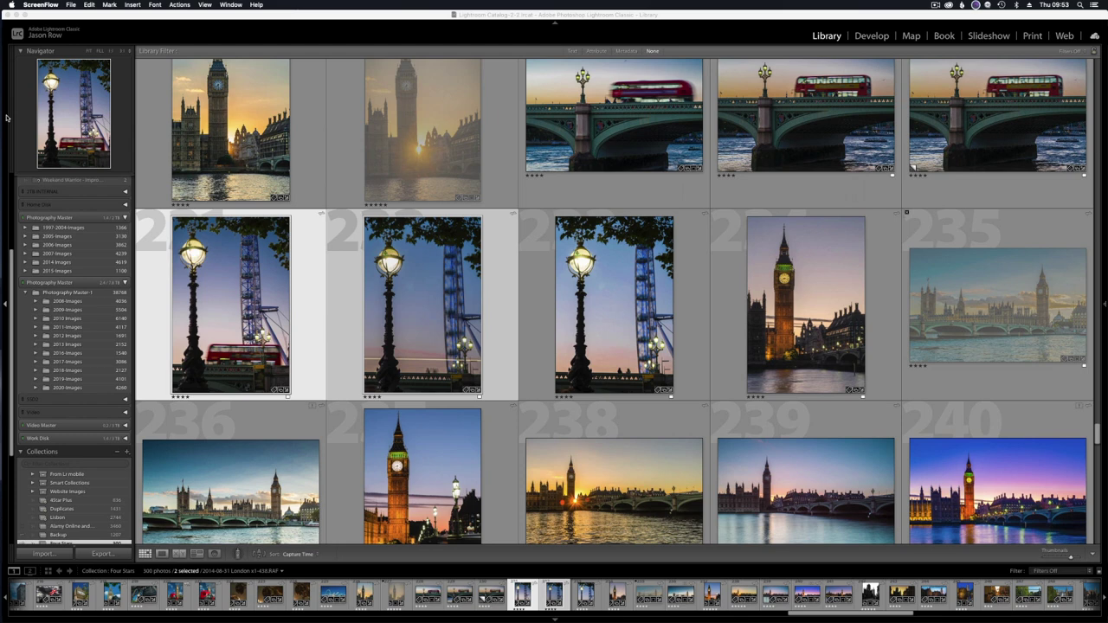
# From Catalog Settings, reveal the catalog's Lightroom Catalogues folder in Finder.
pyautogui.click(43, 4)
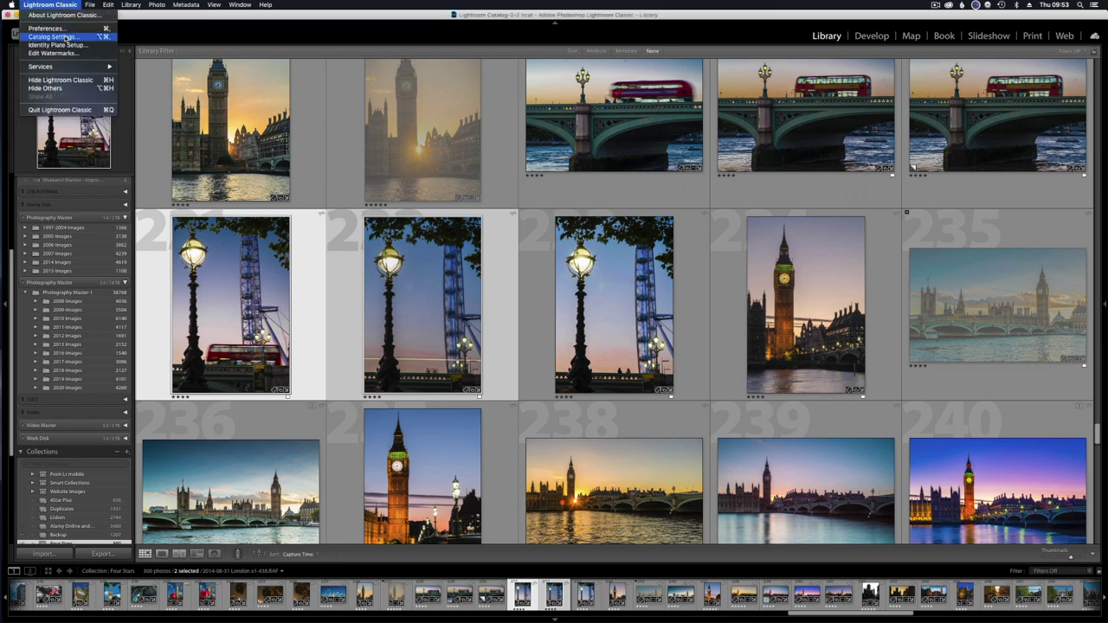
pyautogui.click(52, 37)
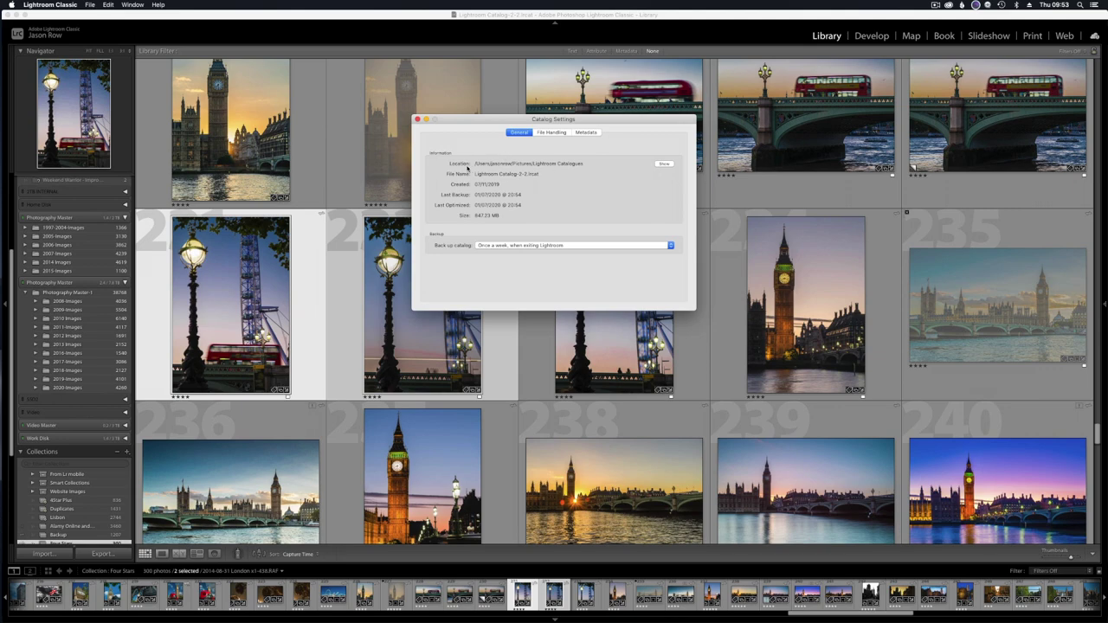
pyautogui.click(663, 164)
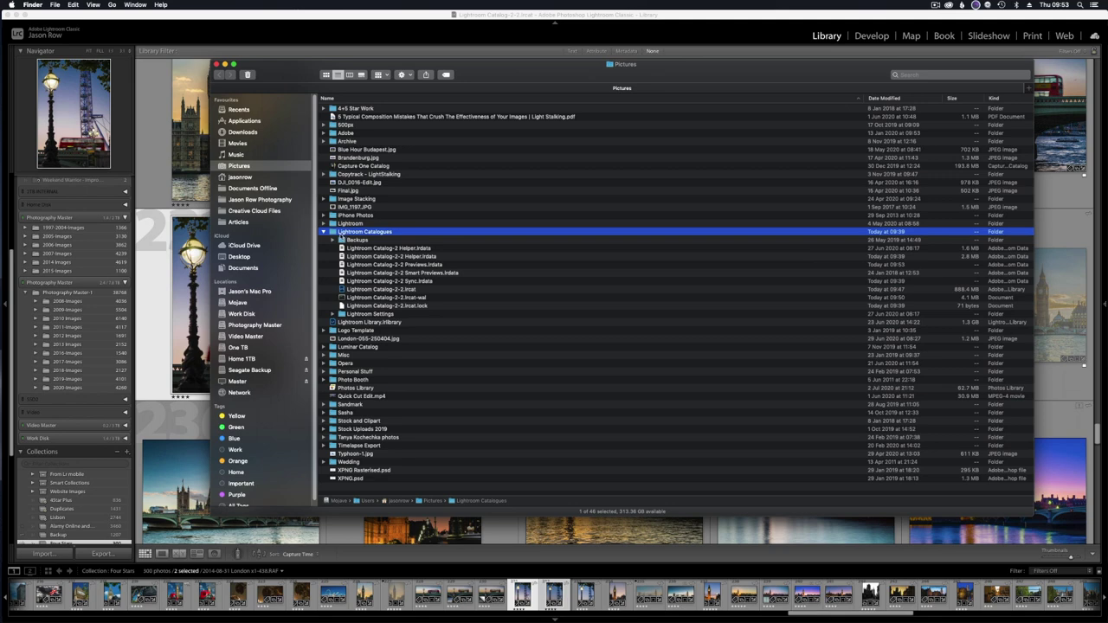
# Copy Lightroom Catalog-2-2.lrcat with its Previews and Smart Previews, then return to Pictures.
pyautogui.doubleClick(334, 233)
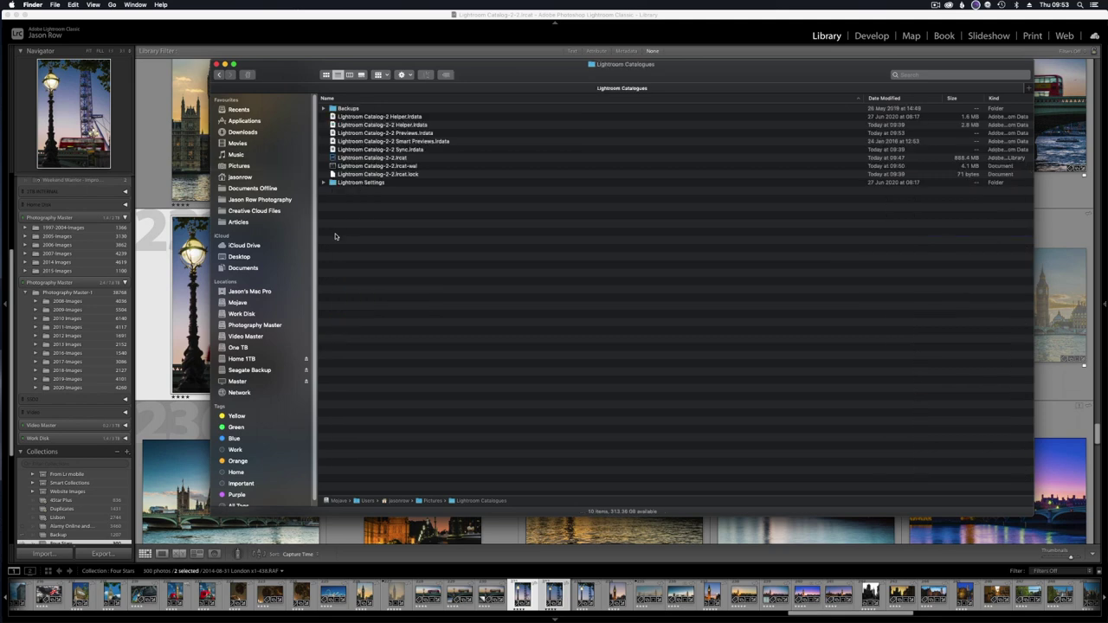
pyautogui.click(379, 160)
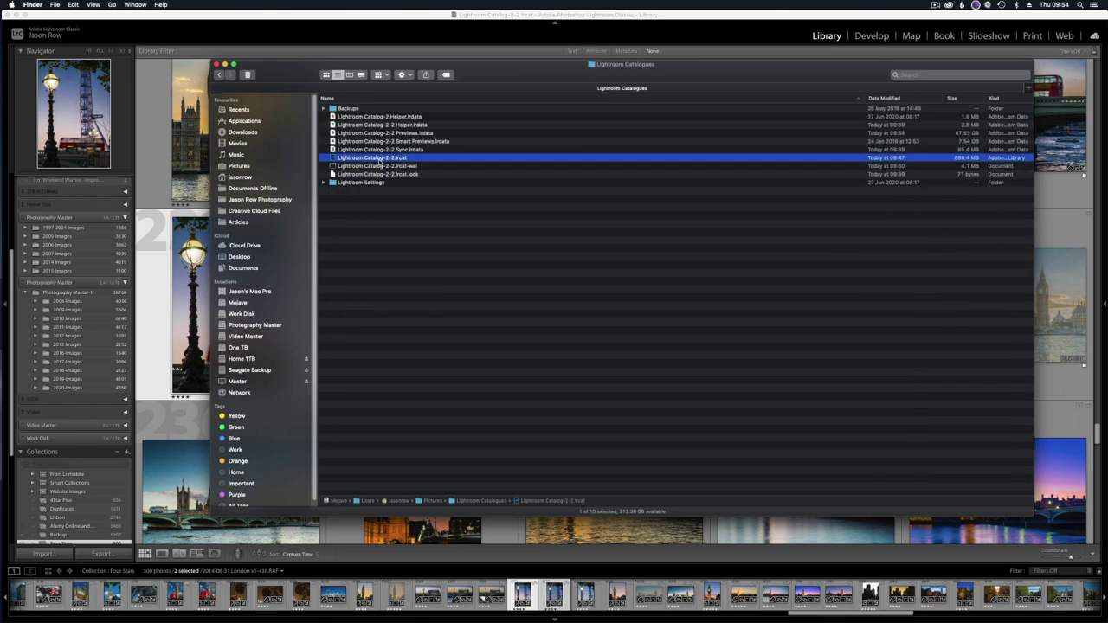
pyautogui.keyDown('super'); pyautogui.click(387, 134); pyautogui.keyUp('super')
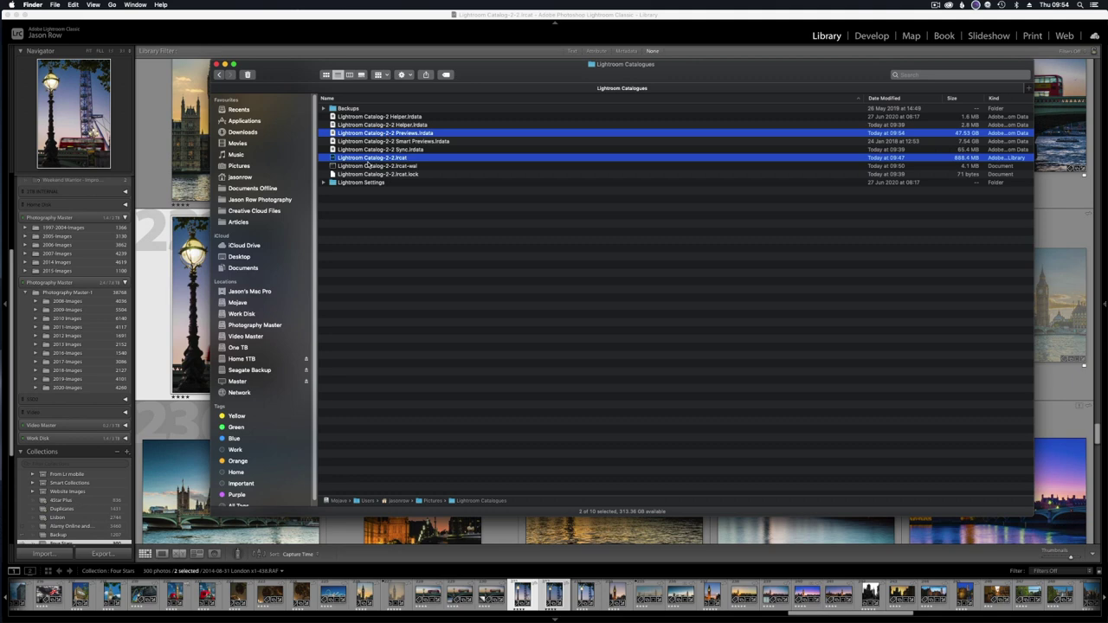
pyautogui.keyDown('super'); pyautogui.click(391, 142); pyautogui.keyUp('super')
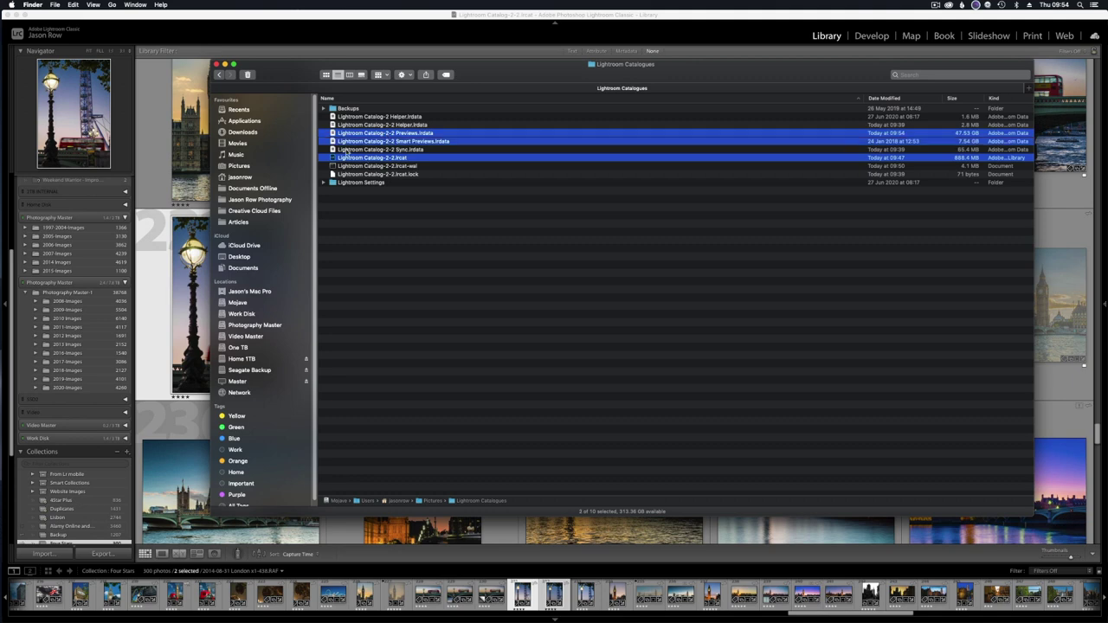
pyautogui.rightClick(435, 144)
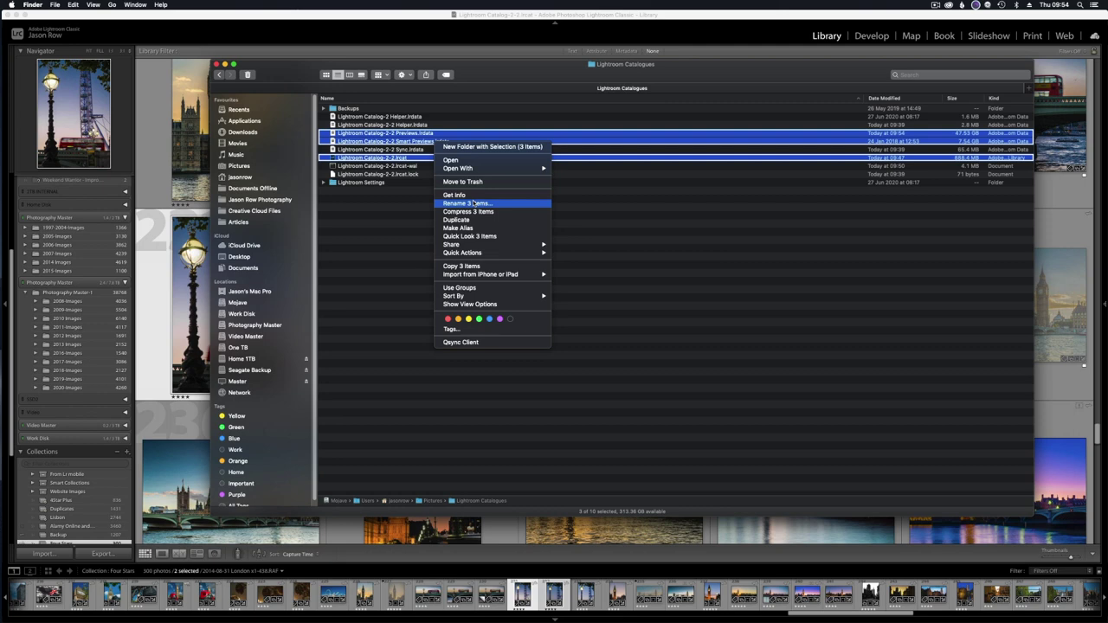
pyautogui.click(488, 267)
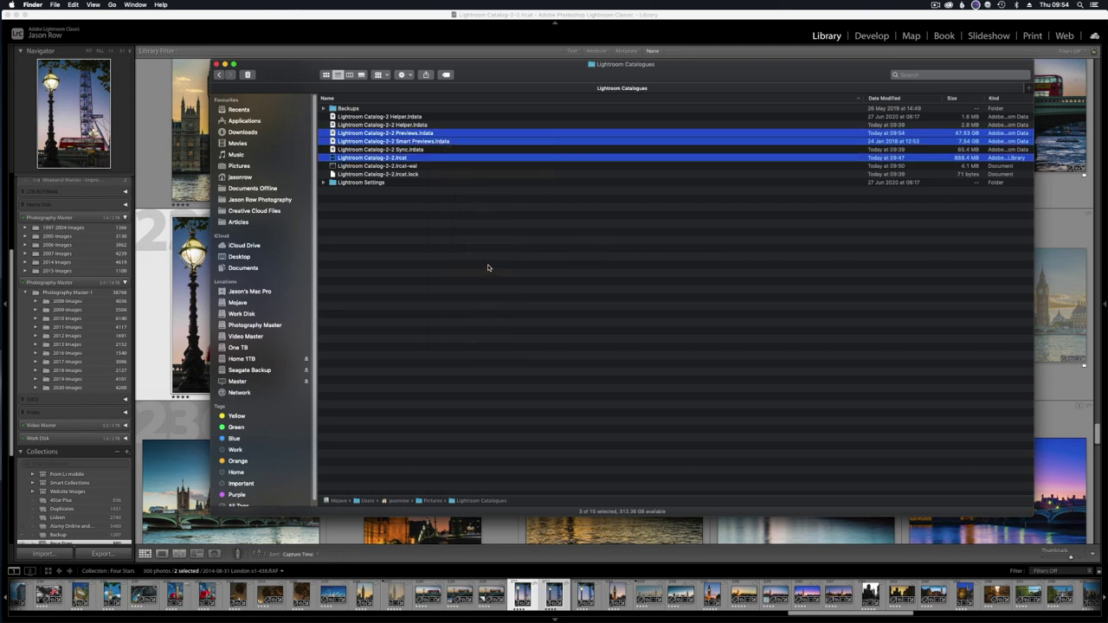
pyautogui.click(243, 167)
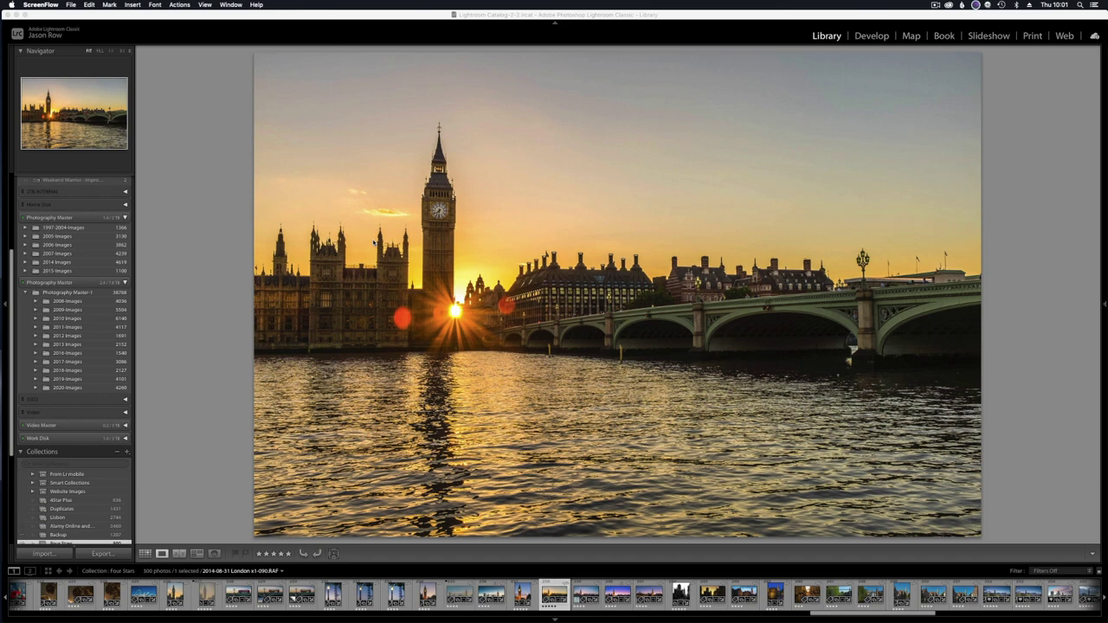
# Crop the Big Ben photo in Develop with the Golden Spiral crop guide overlay.
pyautogui.click(873, 35)
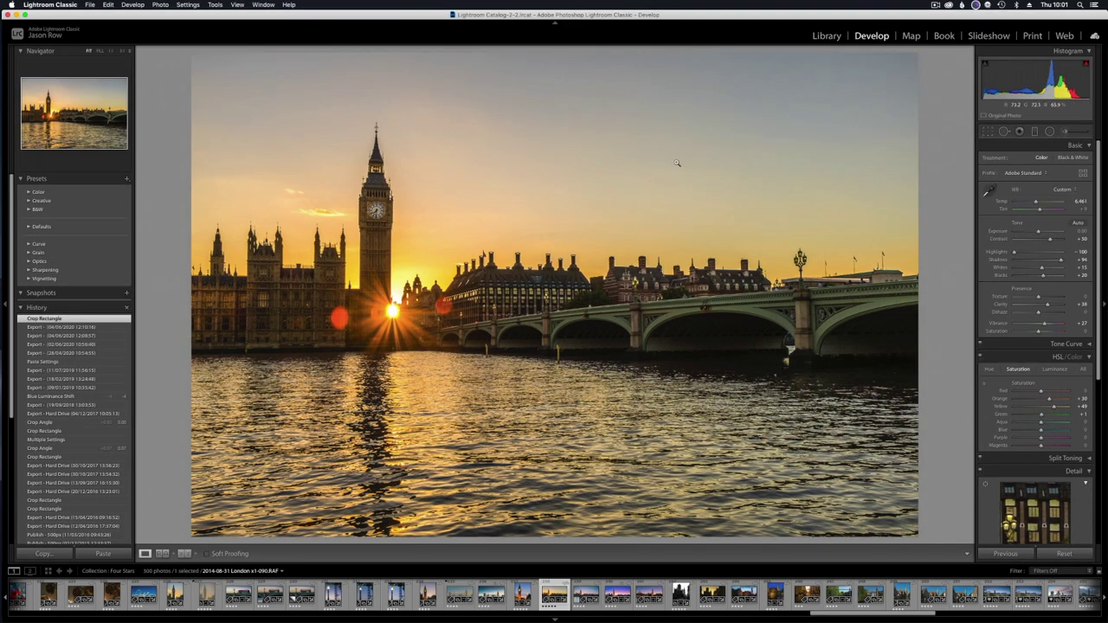
pyautogui.click(988, 132)
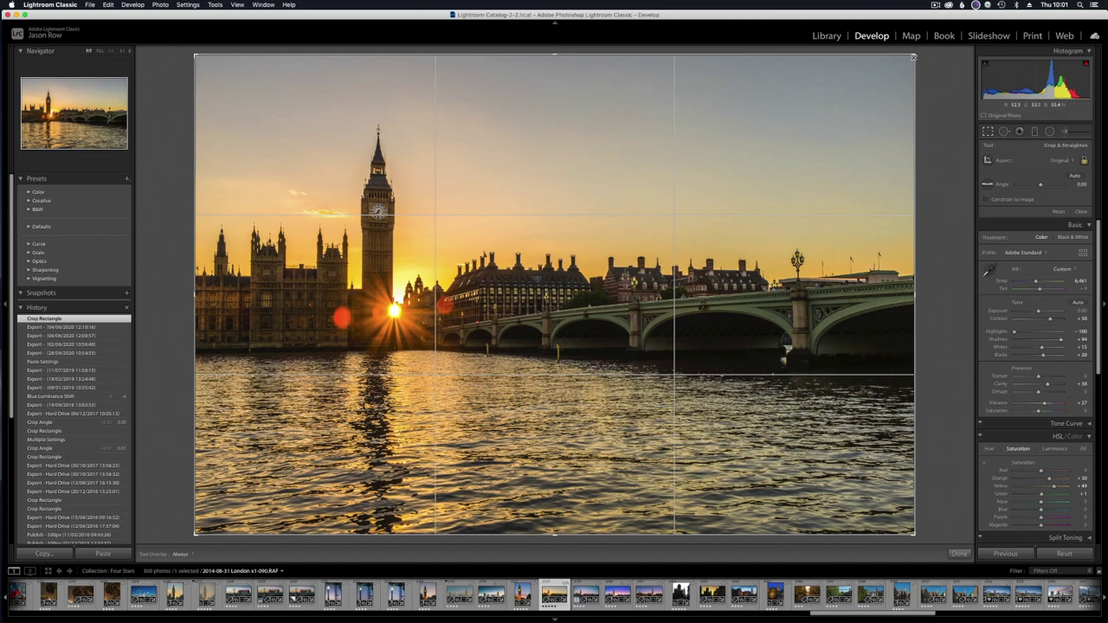
pyautogui.moveTo(913, 57)
pyautogui.mouseDown()
pyautogui.moveTo(853, 94)
pyautogui.moveTo(913, 57)
pyautogui.mouseUp()
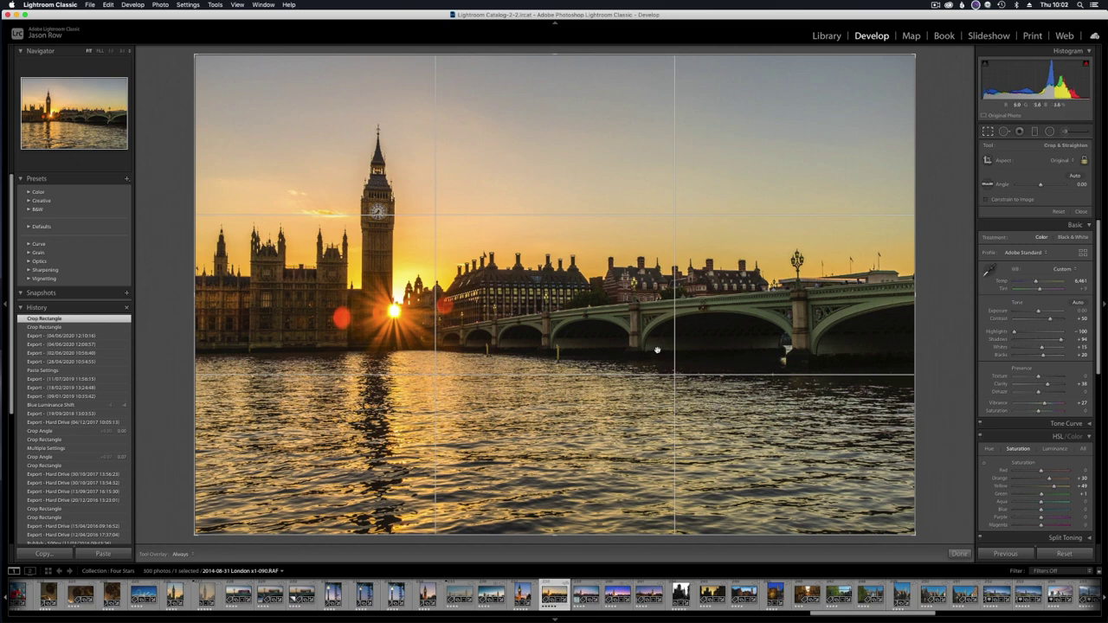
pyautogui.click(215, 4)
pyautogui.moveTo(277, 117)
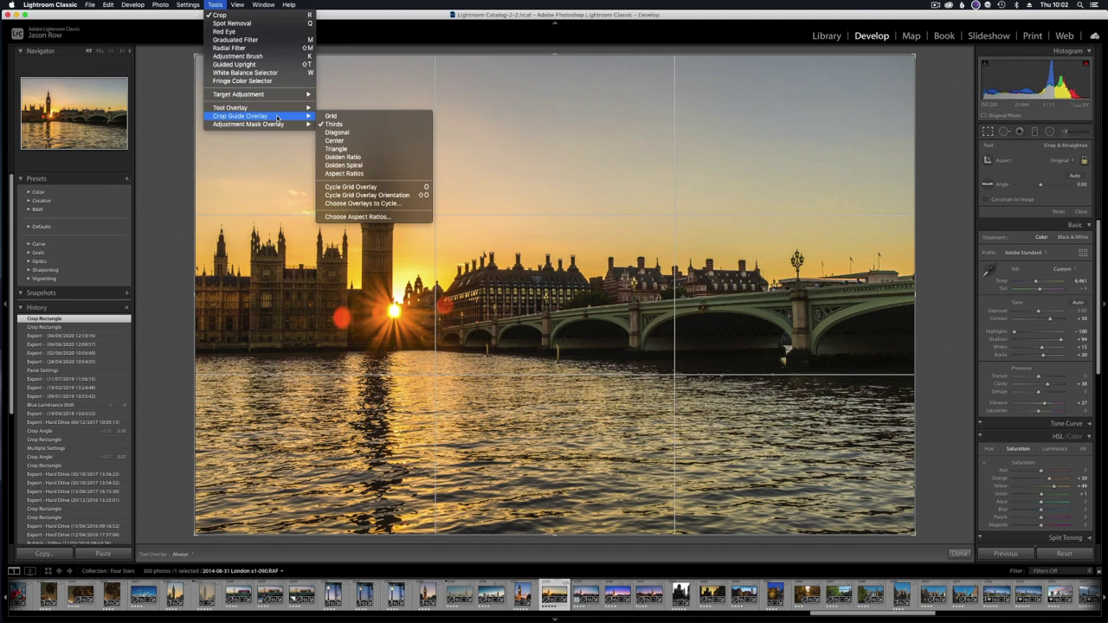
pyautogui.click(368, 165)
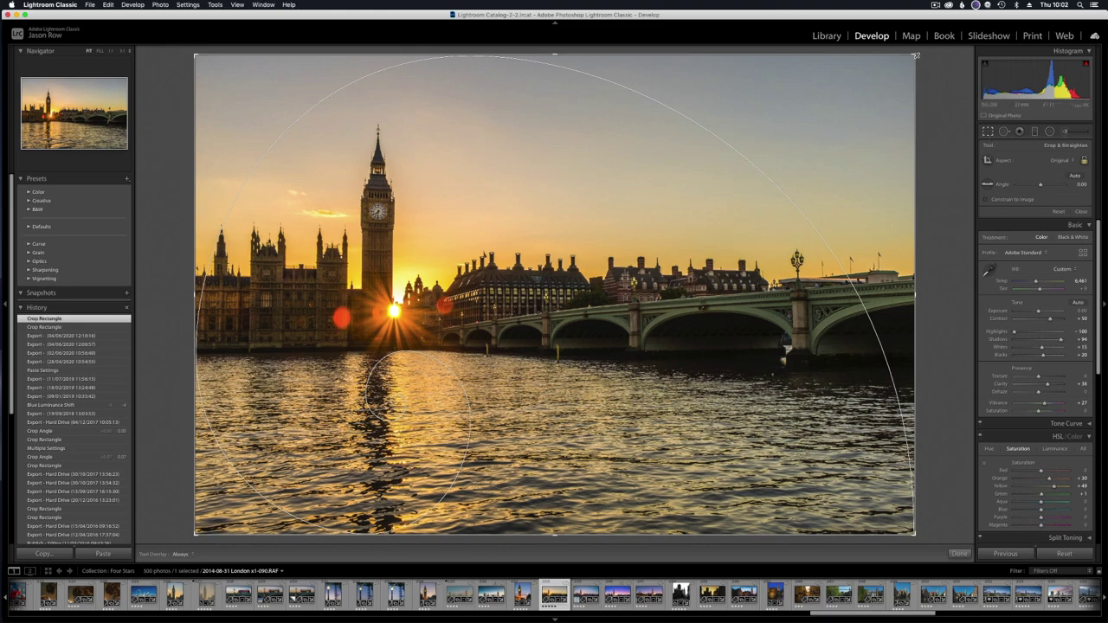
# Shrink the crop from the top-right corner and flip the golden spiral's orientation.
pyautogui.moveTo(915, 55)
pyautogui.mouseDown()
pyautogui.moveTo(858, 86)
pyautogui.moveTo(914, 53)
pyautogui.mouseUp()
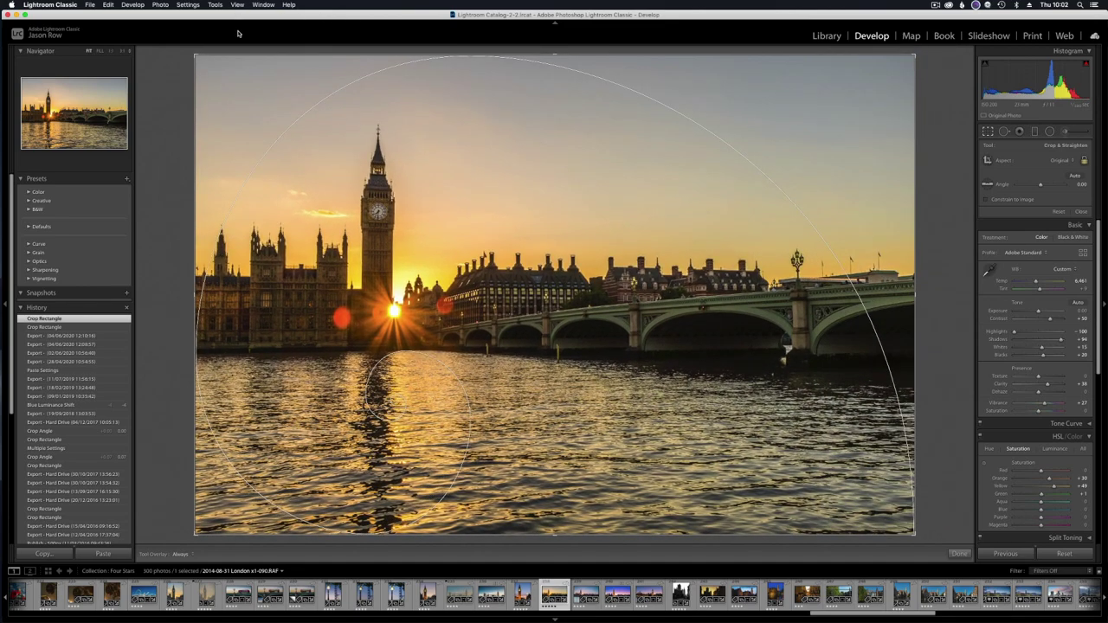
pyautogui.click(215, 5)
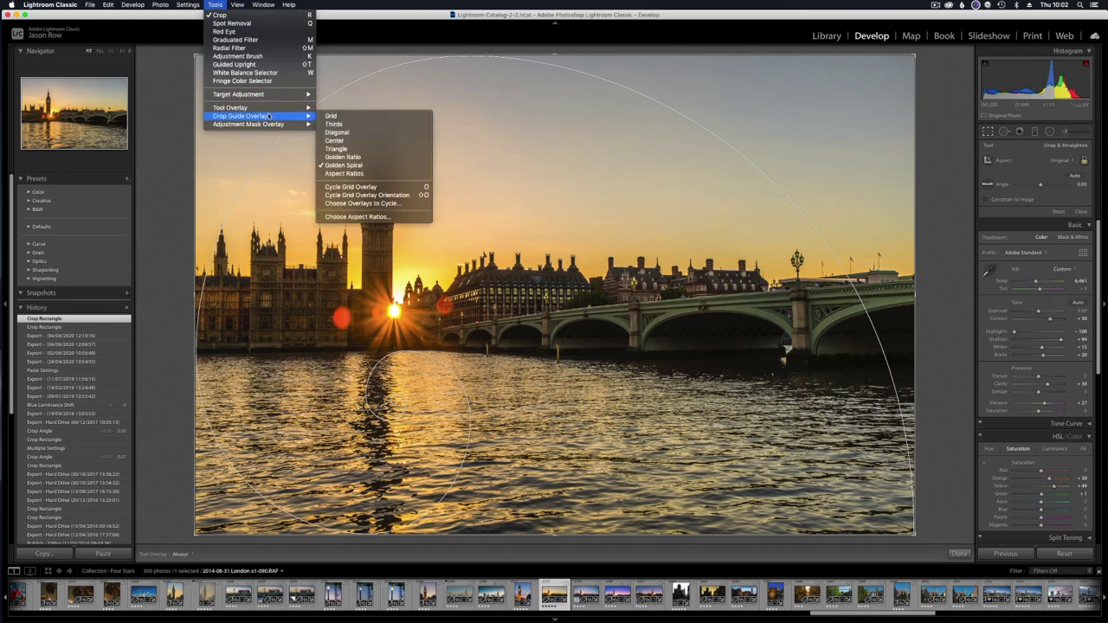
pyautogui.click(403, 196)
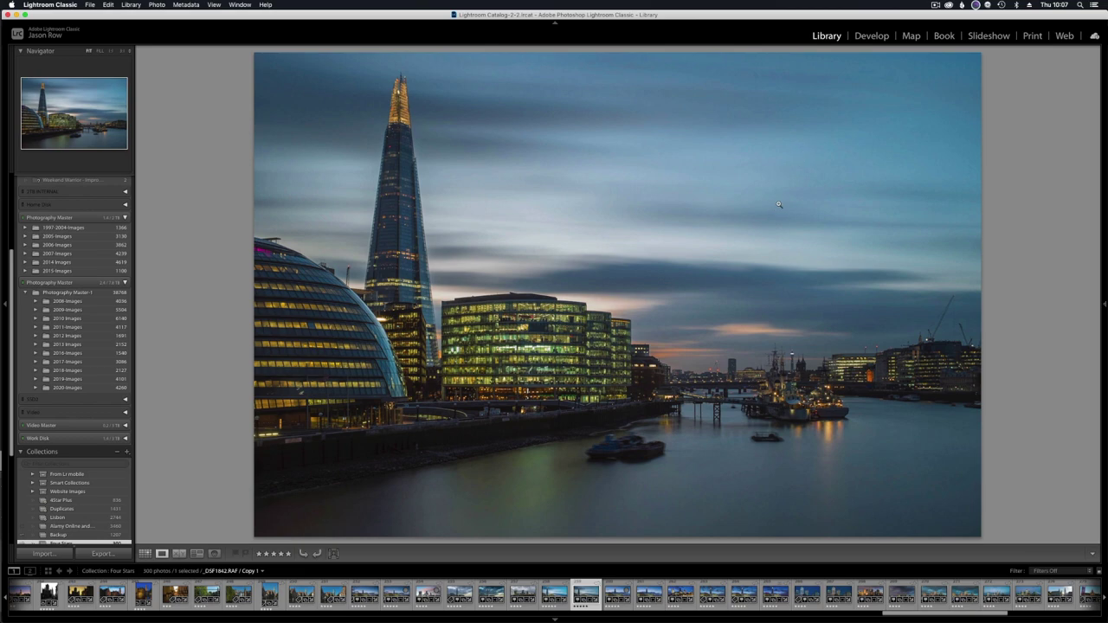
# Compare Shard photos 258 and 259 side by side, then open Copy 1 in Develop.
pyautogui.click(771, 205)
pyautogui.press('g')
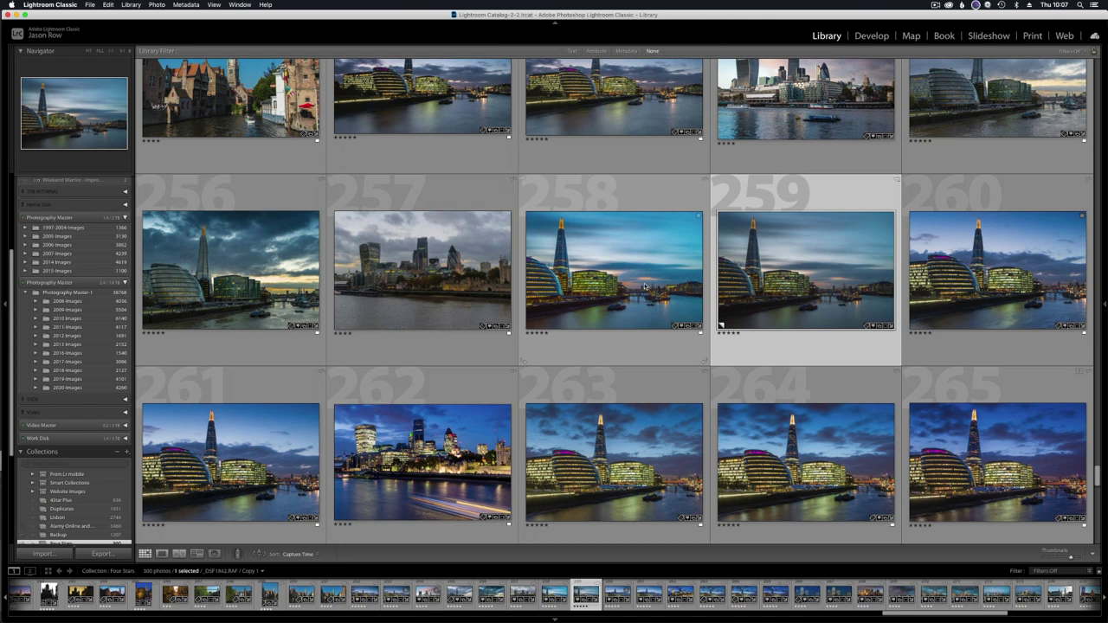
pyautogui.keyDown('super'); pyautogui.click(644, 286); pyautogui.keyUp('super')
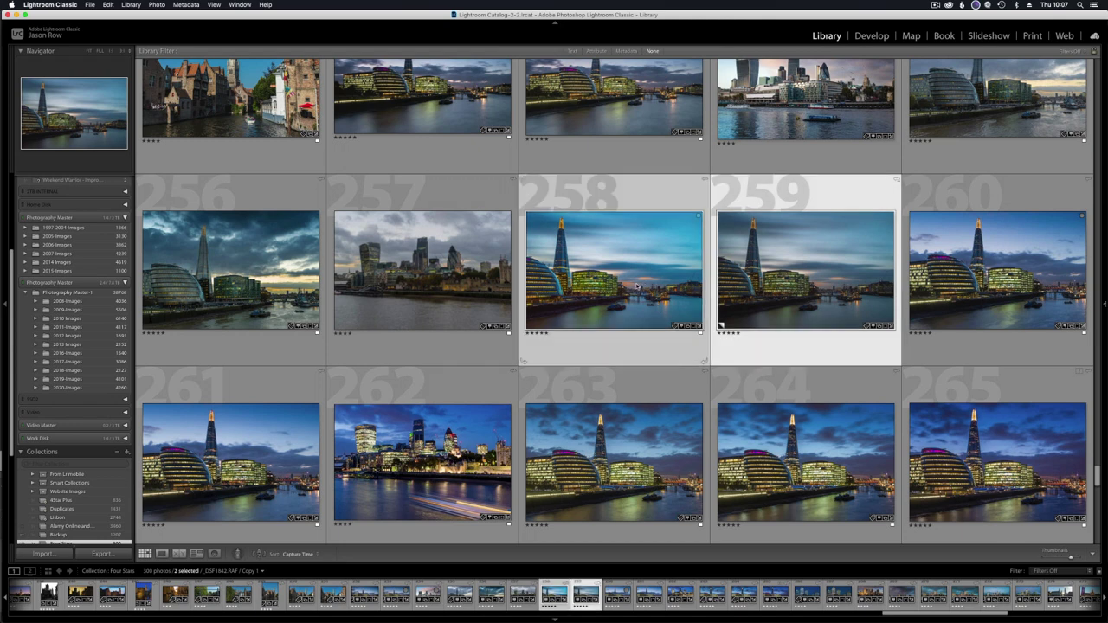
pyautogui.click(179, 554)
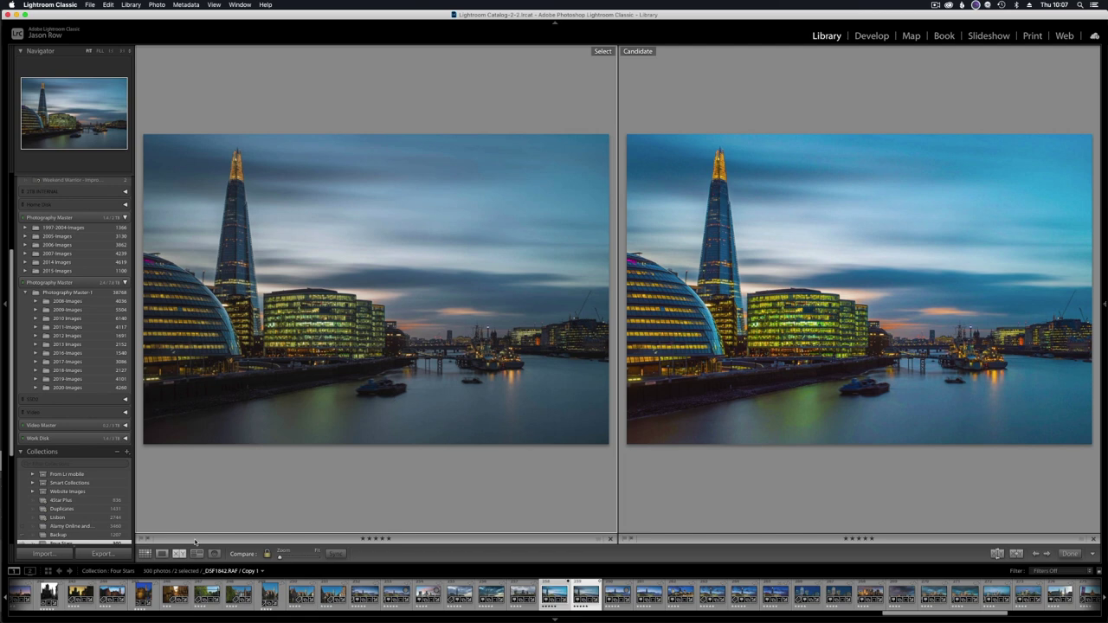
pyautogui.click(162, 554)
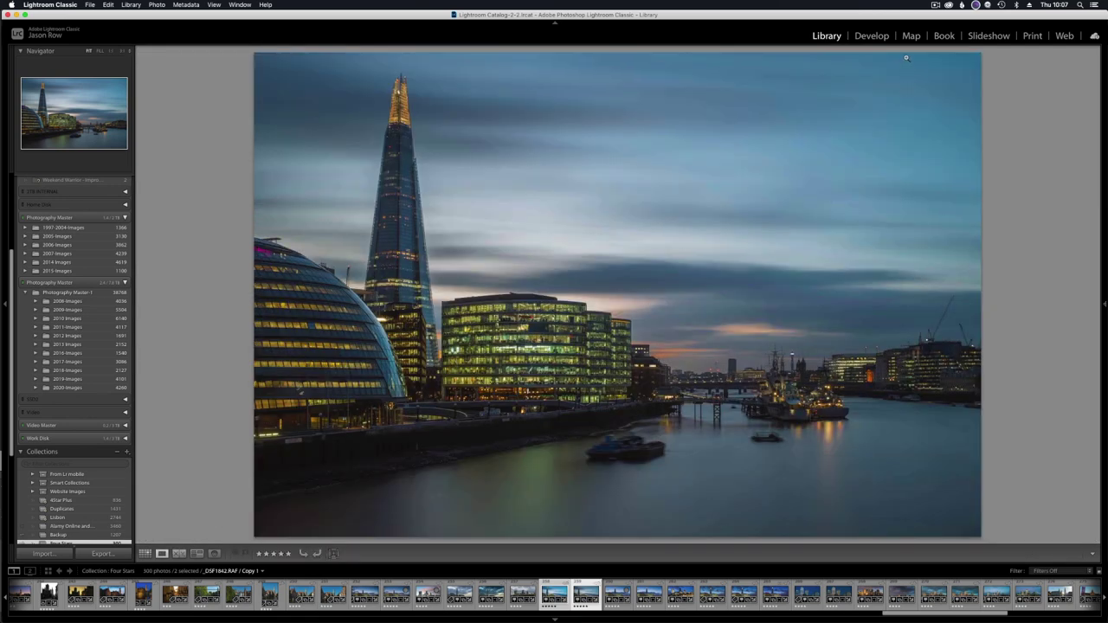
pyautogui.click(872, 36)
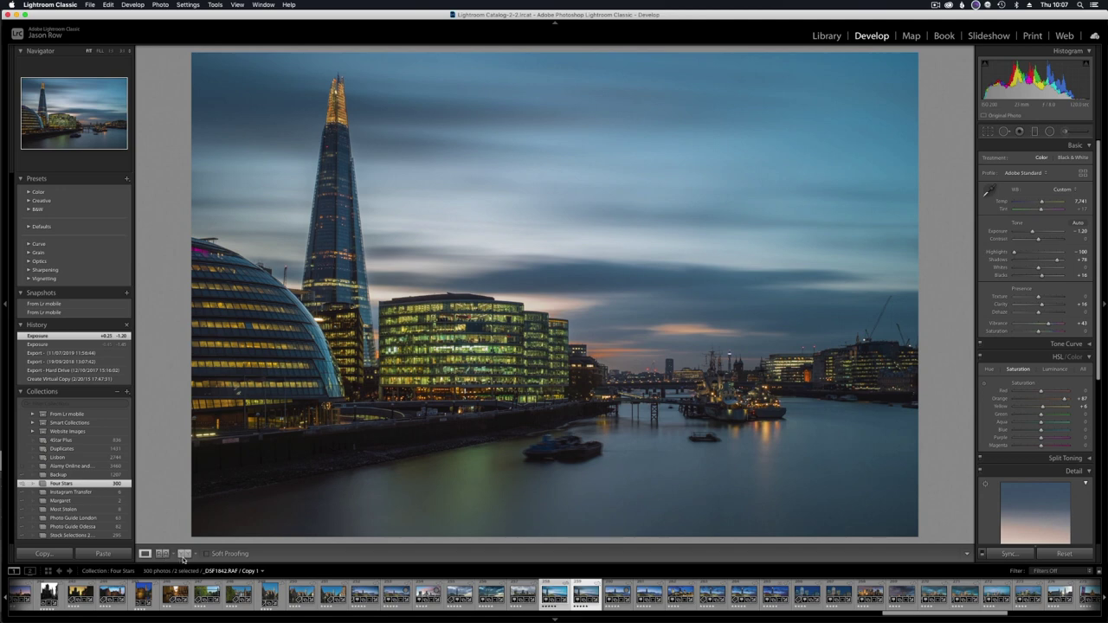
# Match the Shard photo against a filmstrip reference, set Exposure to -0.65, and view Before/After.
pyautogui.click(166, 555)
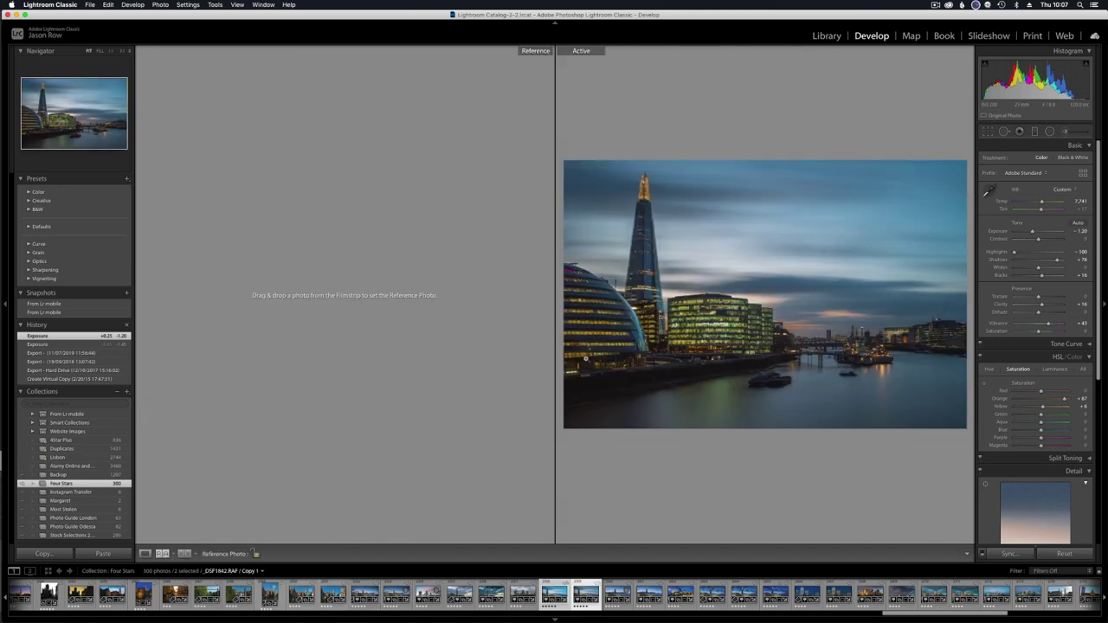
pyautogui.moveTo(554, 594); pyautogui.dragTo(378, 292)
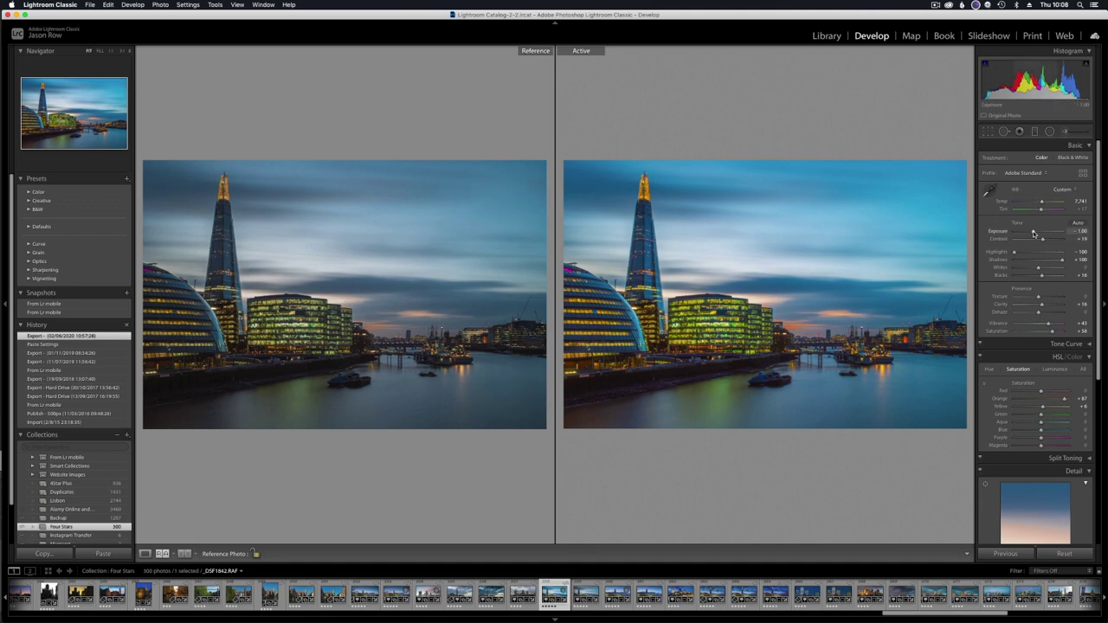
pyautogui.moveTo(1032, 232); pyautogui.dragTo(1036, 233)
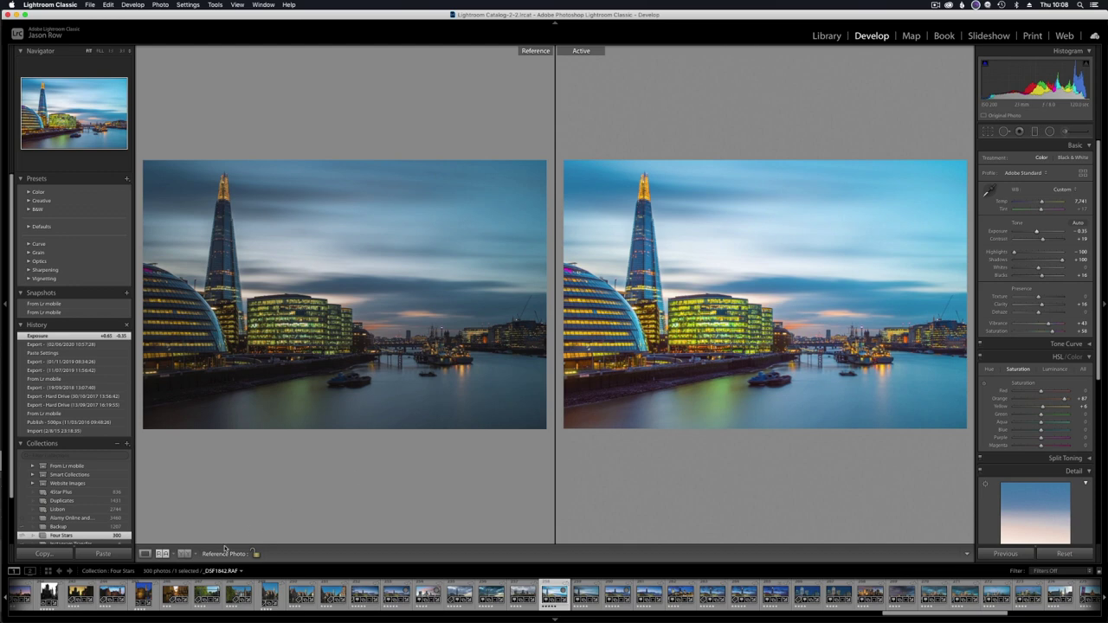
pyautogui.click(185, 554)
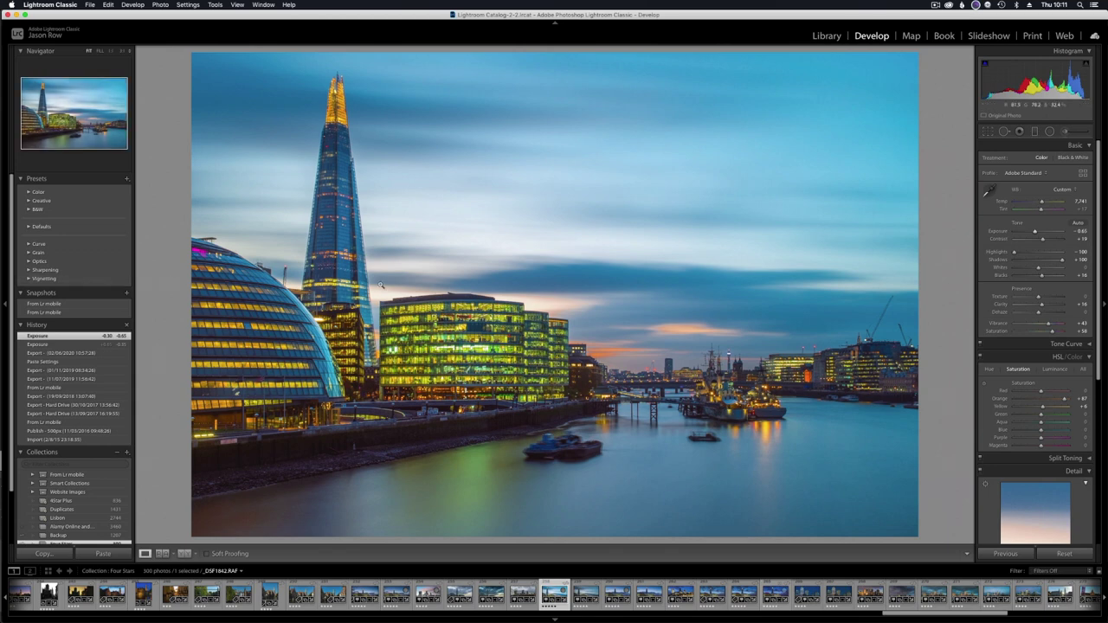
# Copy only the White Balance and Color develop settings from the Shard photo.
pyautogui.rightClick(655, 224)
pyautogui.moveTo(674, 228)
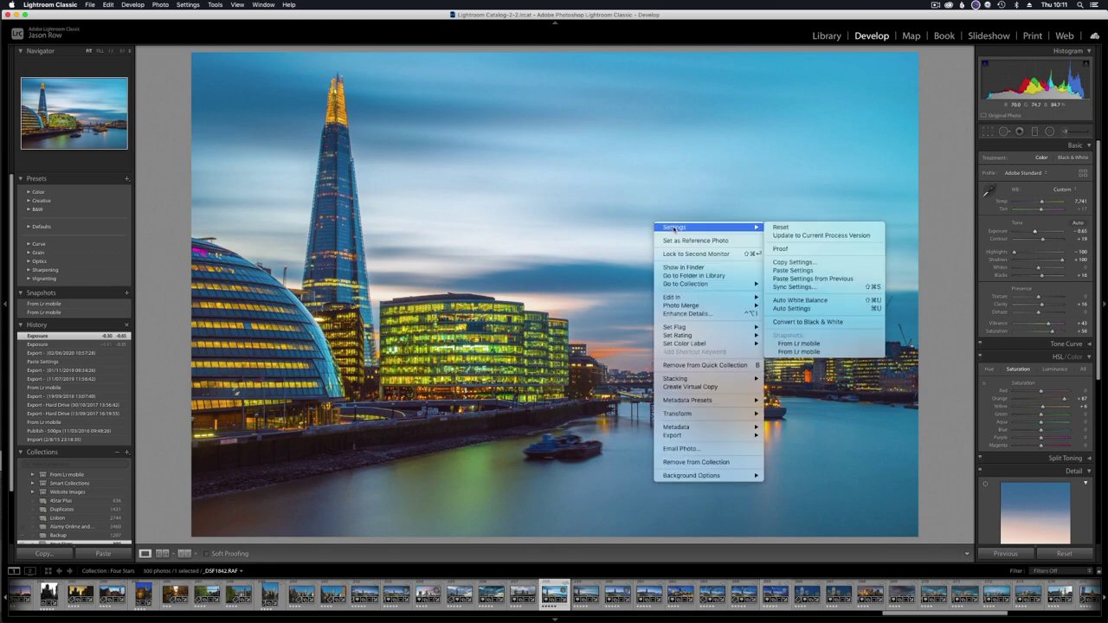
pyautogui.click(800, 262)
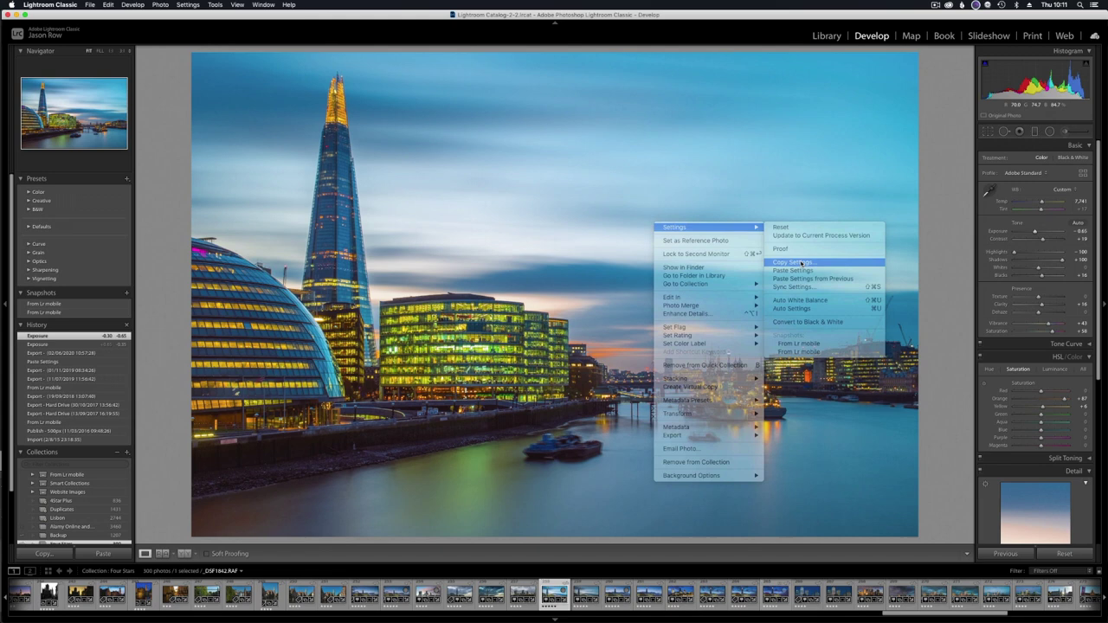
pyautogui.moveTo(454, 118); pyautogui.dragTo(466, 152)
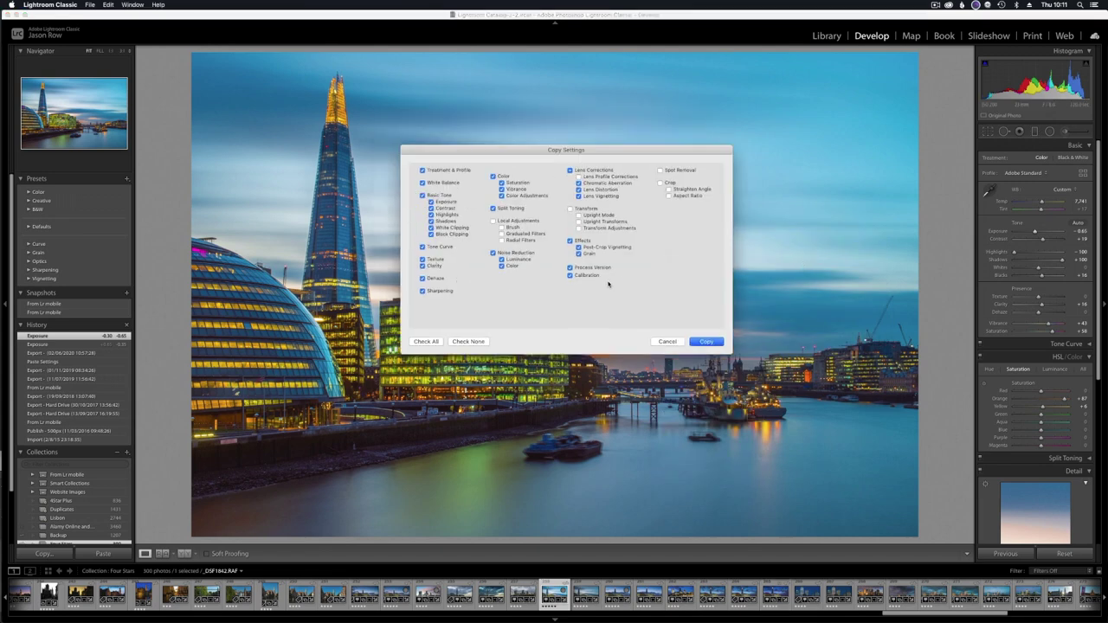
pyautogui.click(451, 342)
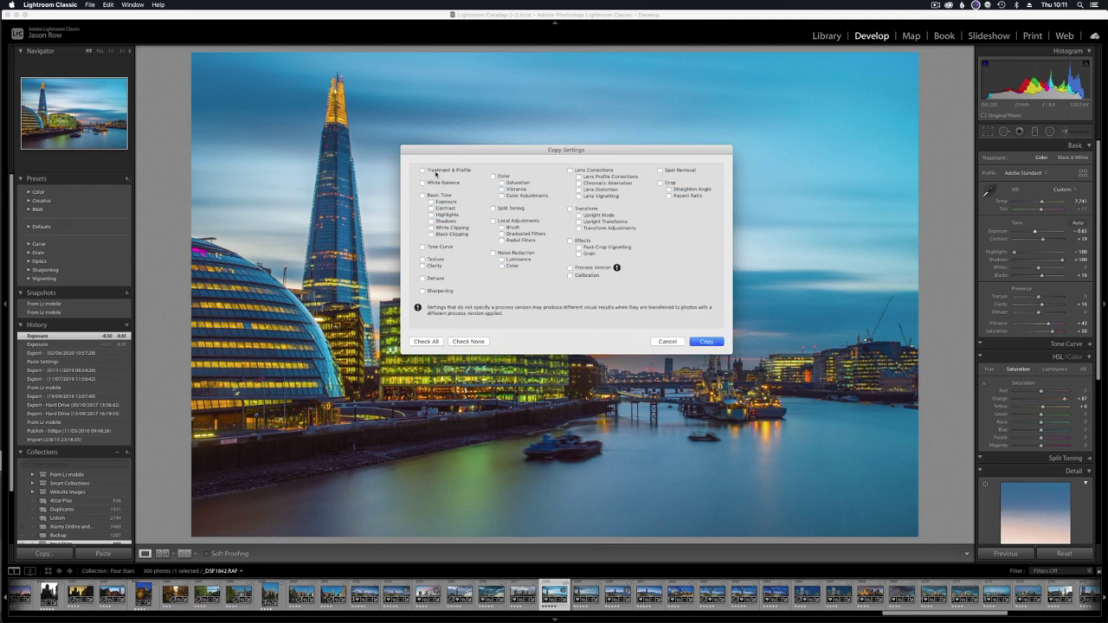
pyautogui.click(422, 183)
pyautogui.click(493, 176)
pyautogui.click(705, 342)
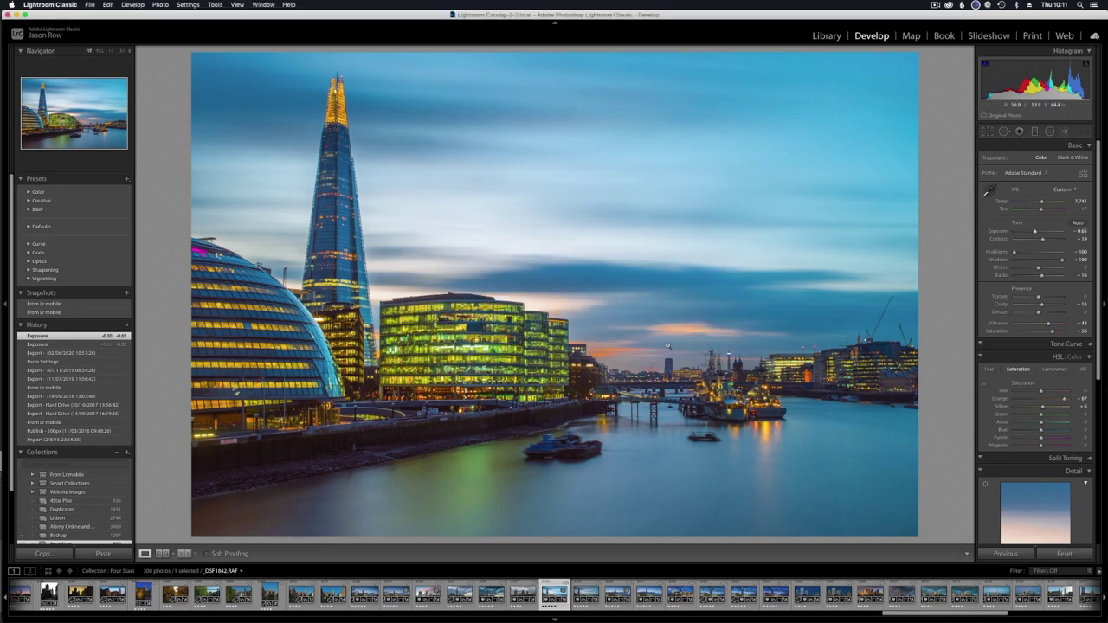
# Paste the copied settings onto the Shard photo's virtual copy.
pyautogui.click(586, 593)
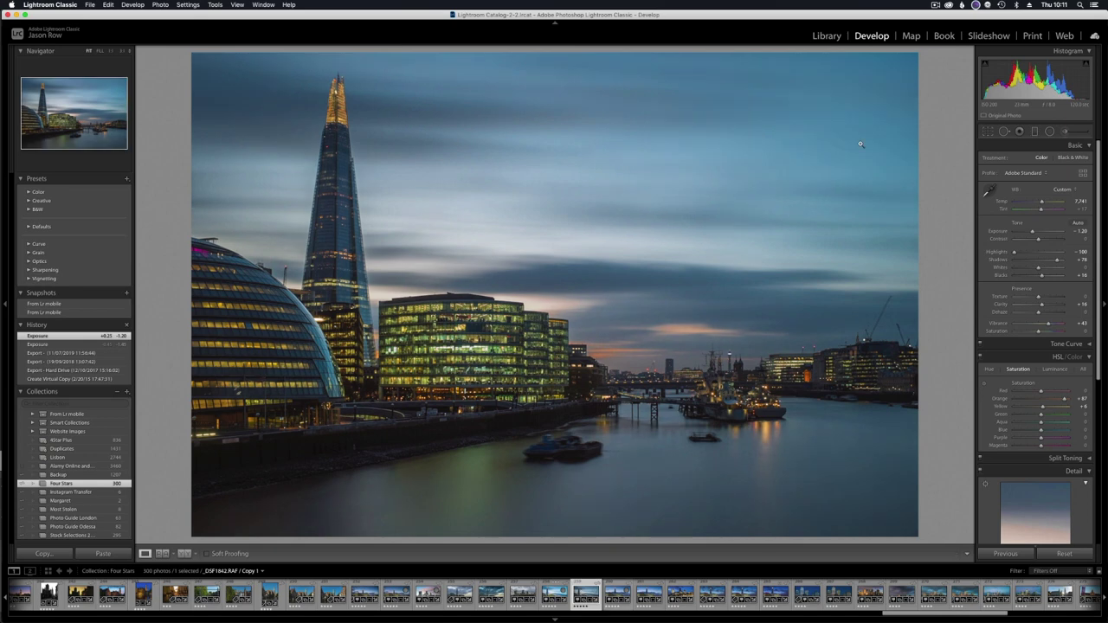
pyautogui.rightClick(487, 192)
pyautogui.moveTo(502, 194)
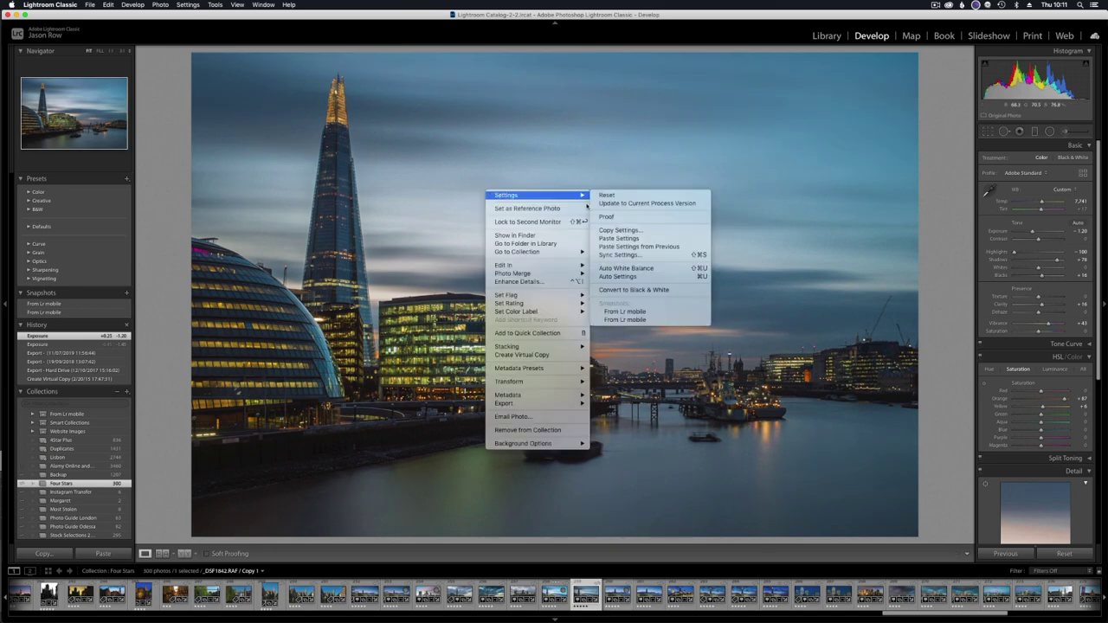
pyautogui.click(646, 239)
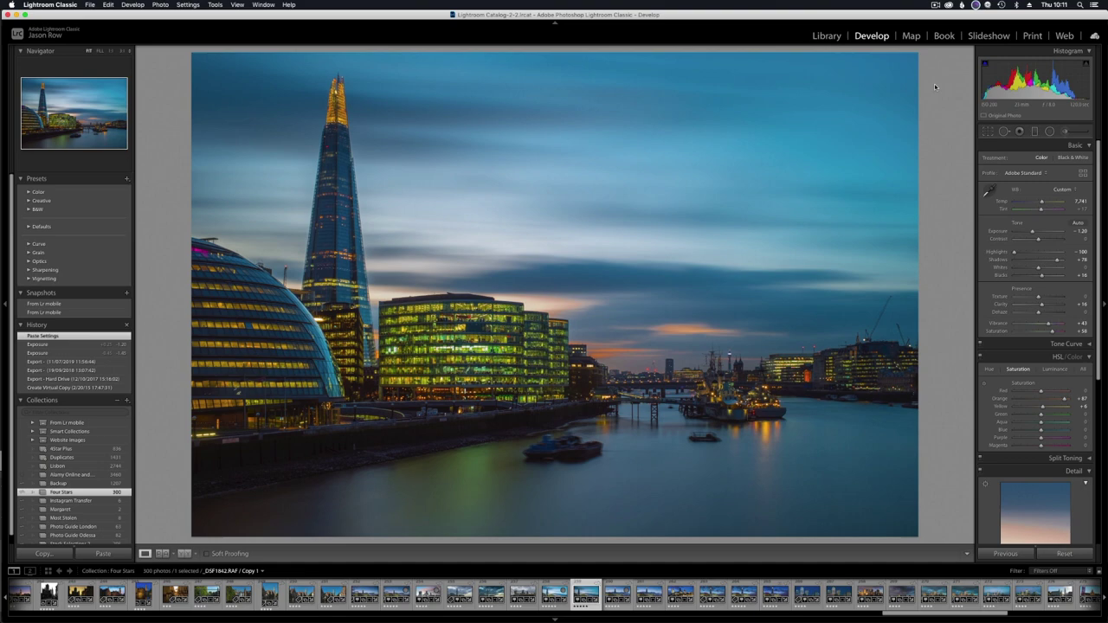
# Show the Library grid with the right panels and Keywording section expanded.
pyautogui.click(834, 41)
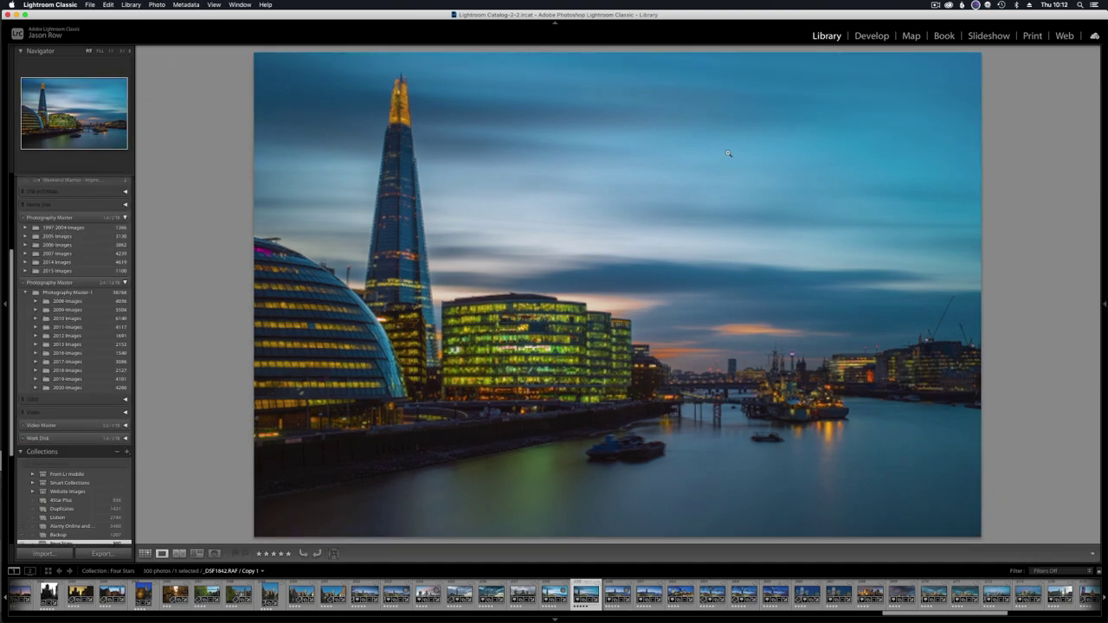
pyautogui.press('g')
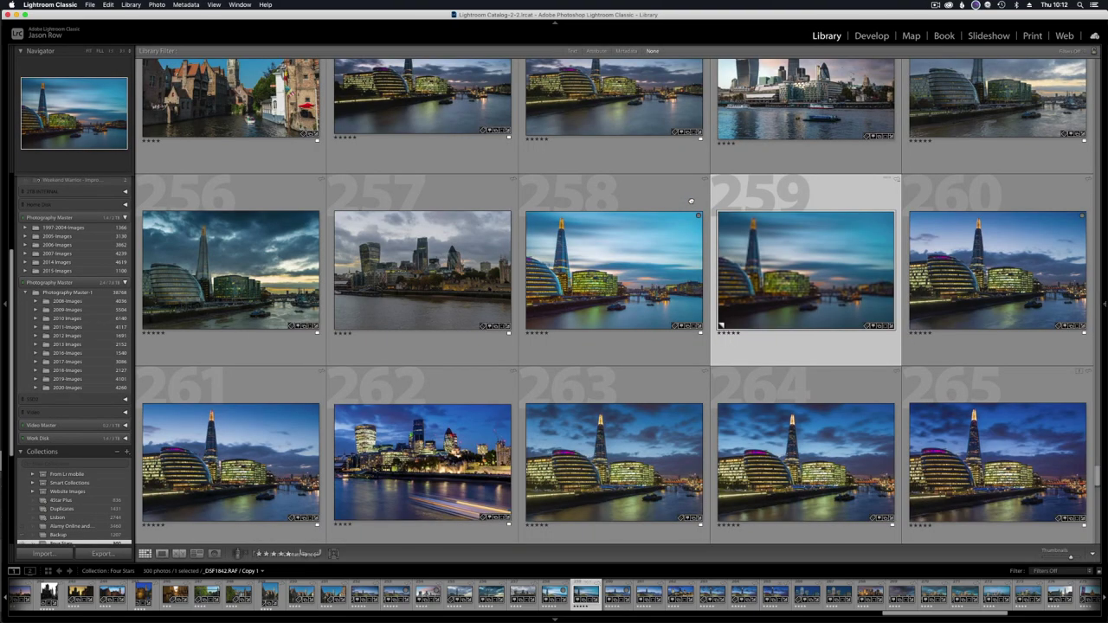
pyautogui.click(1104, 304)
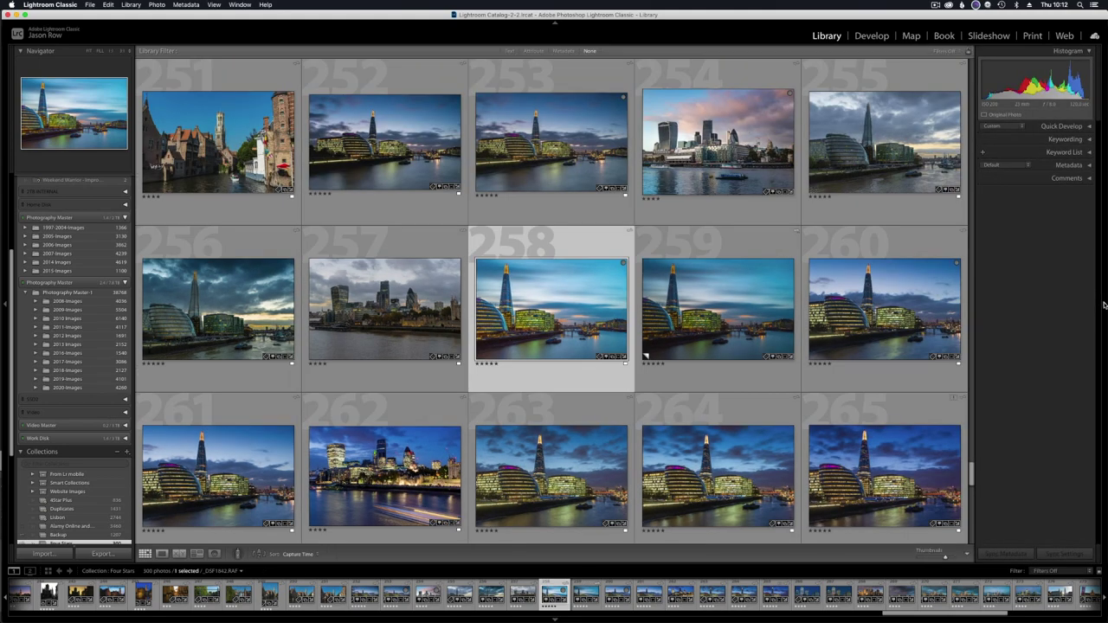
pyautogui.click(1072, 139)
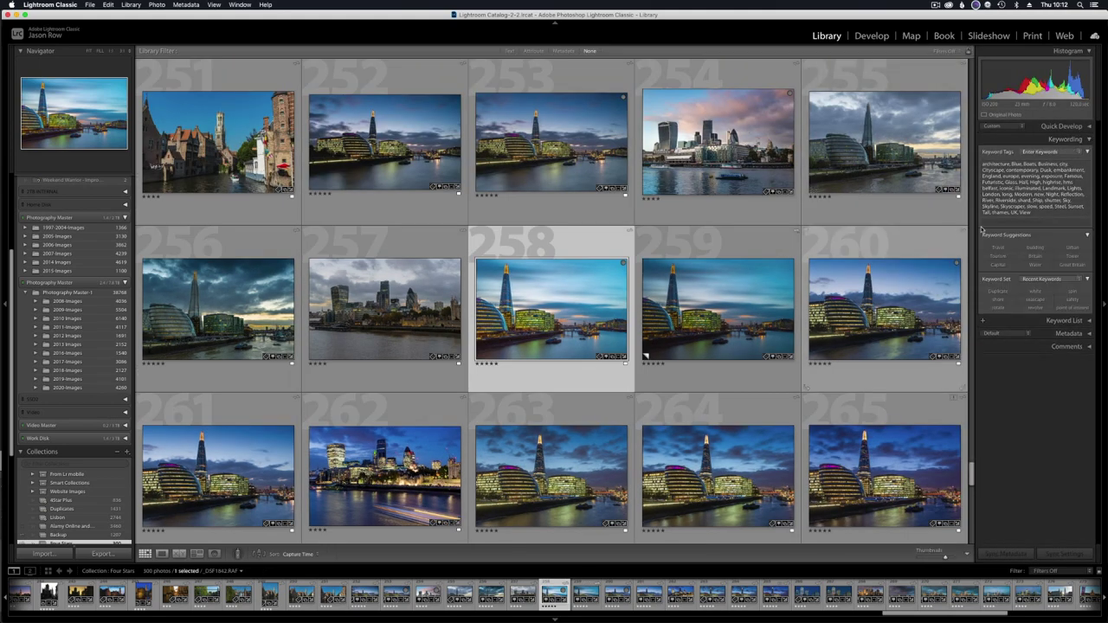
# Copy photo 258's metadata with Copy Metadata.
pyautogui.rightClick(543, 303)
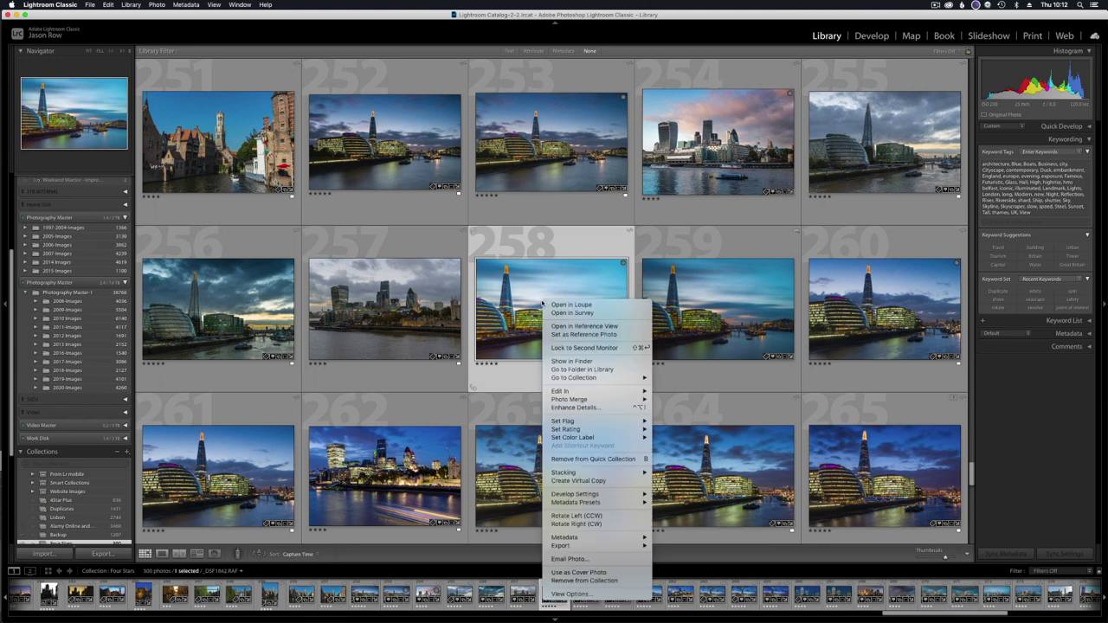
pyautogui.moveTo(606, 503)
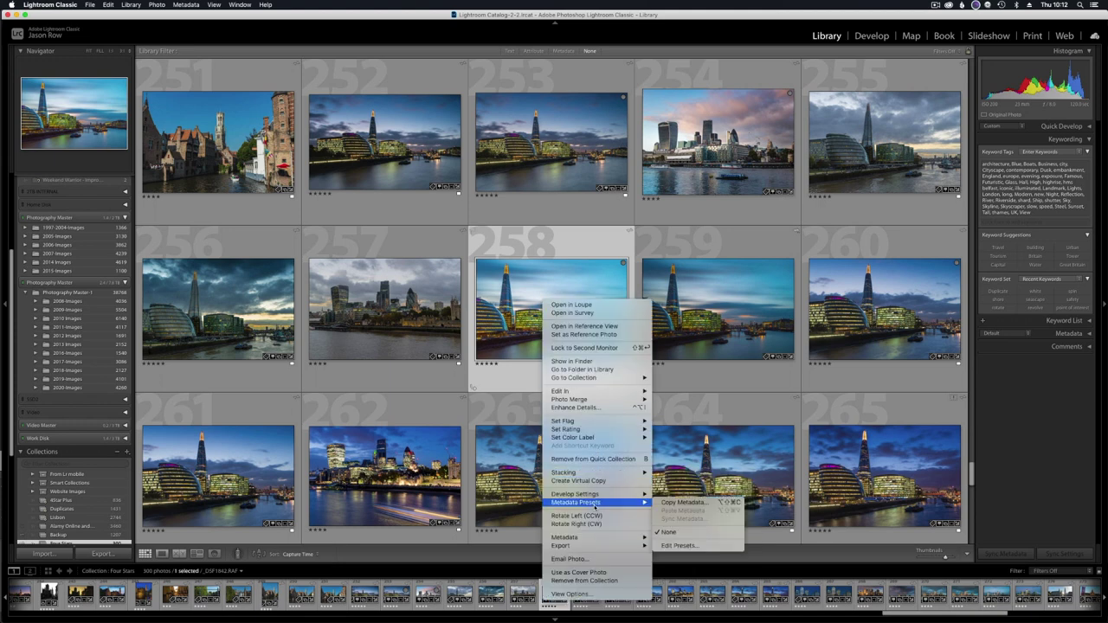
pyautogui.click(683, 503)
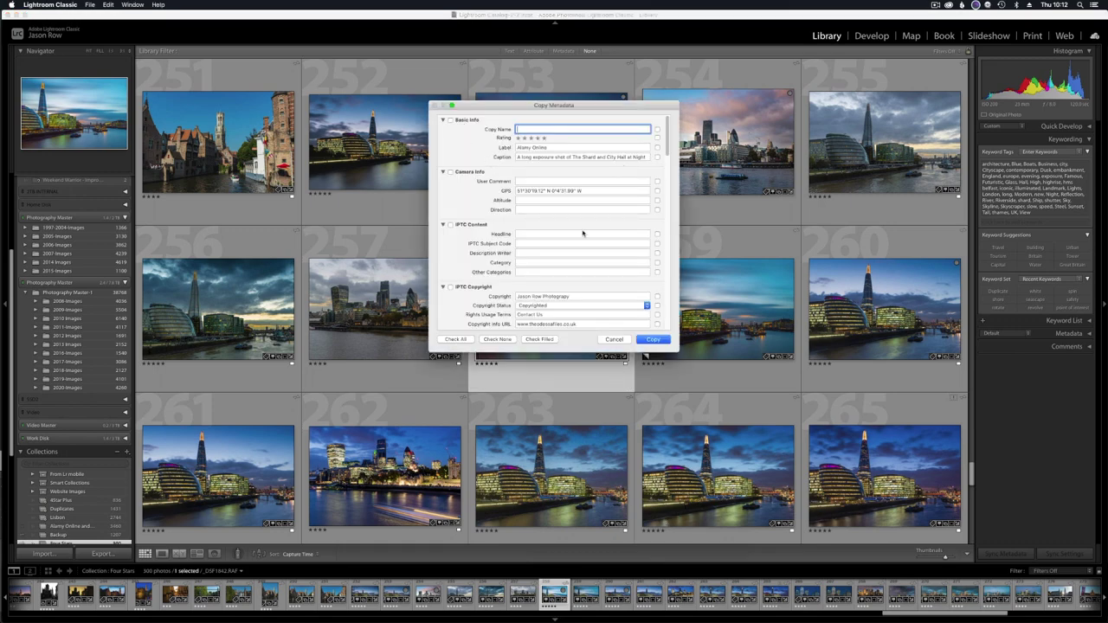
pyautogui.scroll(-15, 583, 233)
pyautogui.scroll(10, 582, 233)
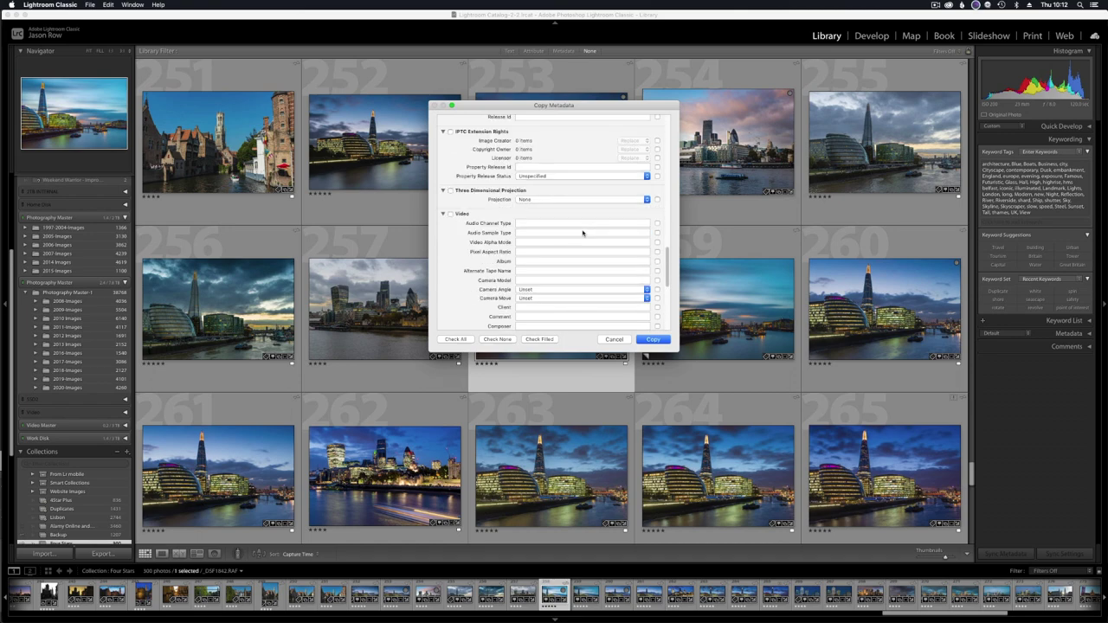
pyautogui.click(653, 339)
# Select photos 259, 260 and 261 and bring up their metadata options.
pyautogui.click(652, 345)
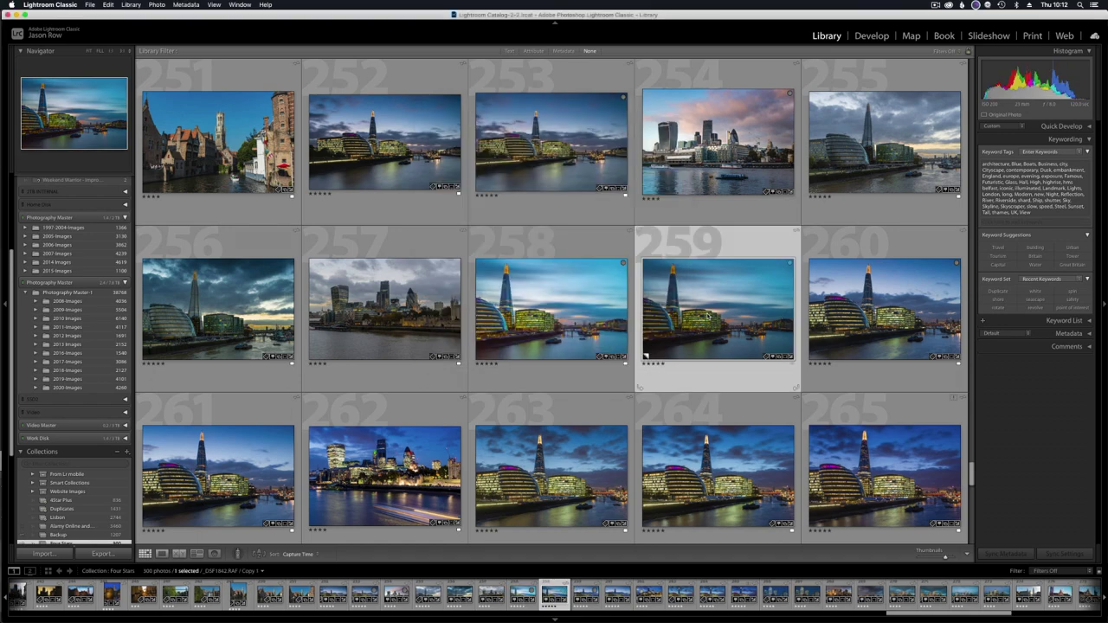
pyautogui.keyDown('super'); pyautogui.click(853, 302); pyautogui.keyUp('super')
pyautogui.keyDown('super'); pyautogui.click(254, 477); pyautogui.keyUp('super')
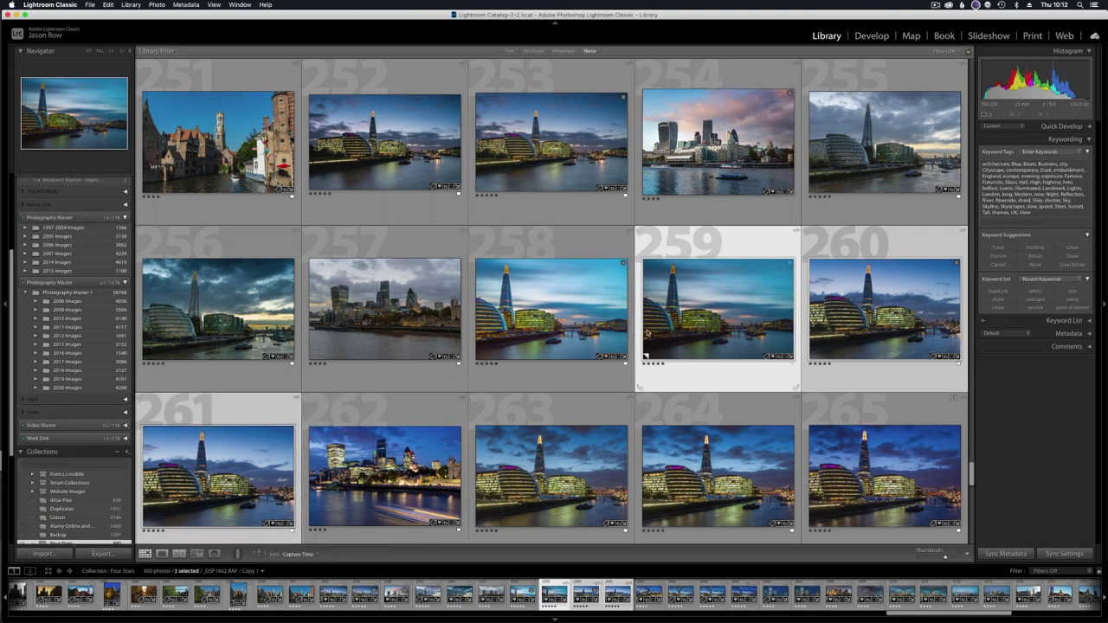
pyautogui.rightClick(695, 308)
pyautogui.moveTo(767, 444)
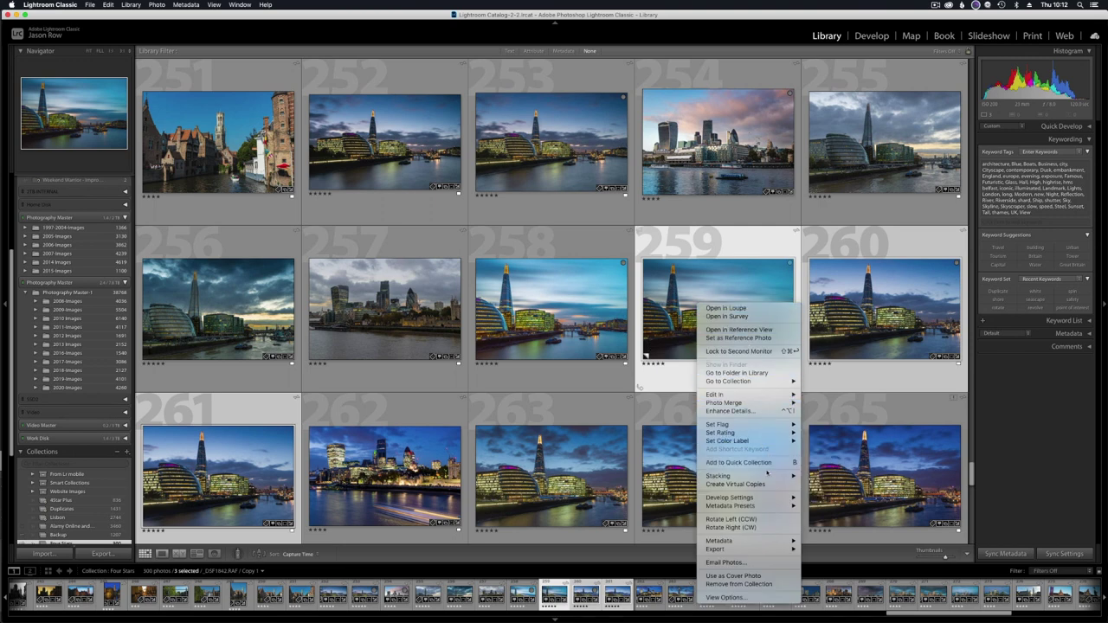
pyautogui.moveTo(765, 509)
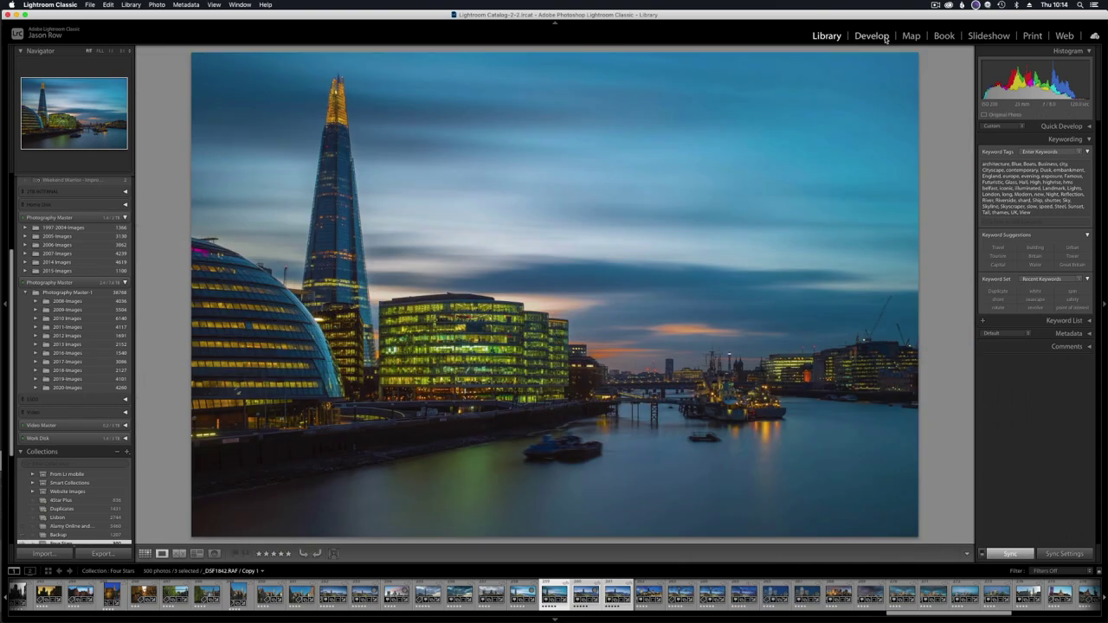
# Lower Temp to about 6,850 and zero Clarity, Tone, Vibrance, Saturation and HSL Saturation.
pyautogui.click(885, 39)
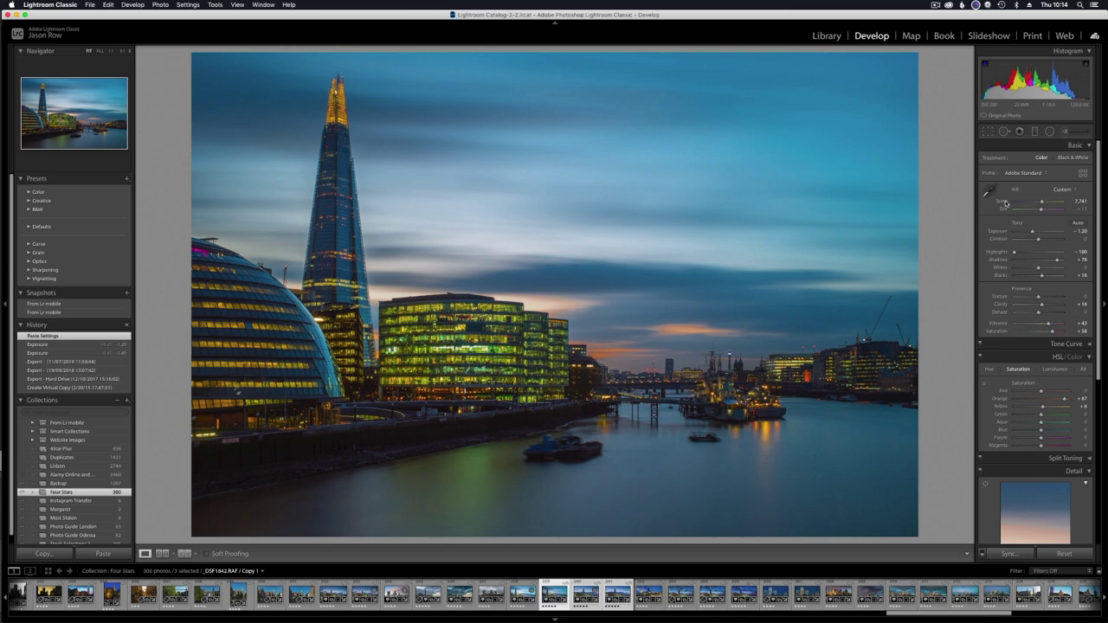
pyautogui.moveTo(1005, 203); pyautogui.dragTo(978, 203)
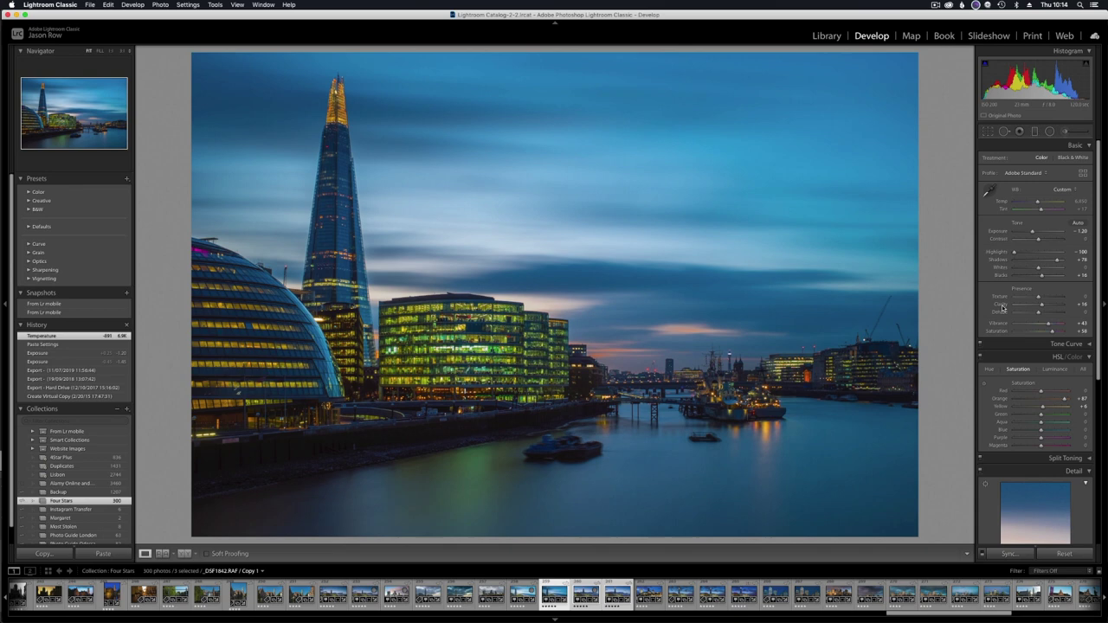
pyautogui.doubleClick(1001, 306)
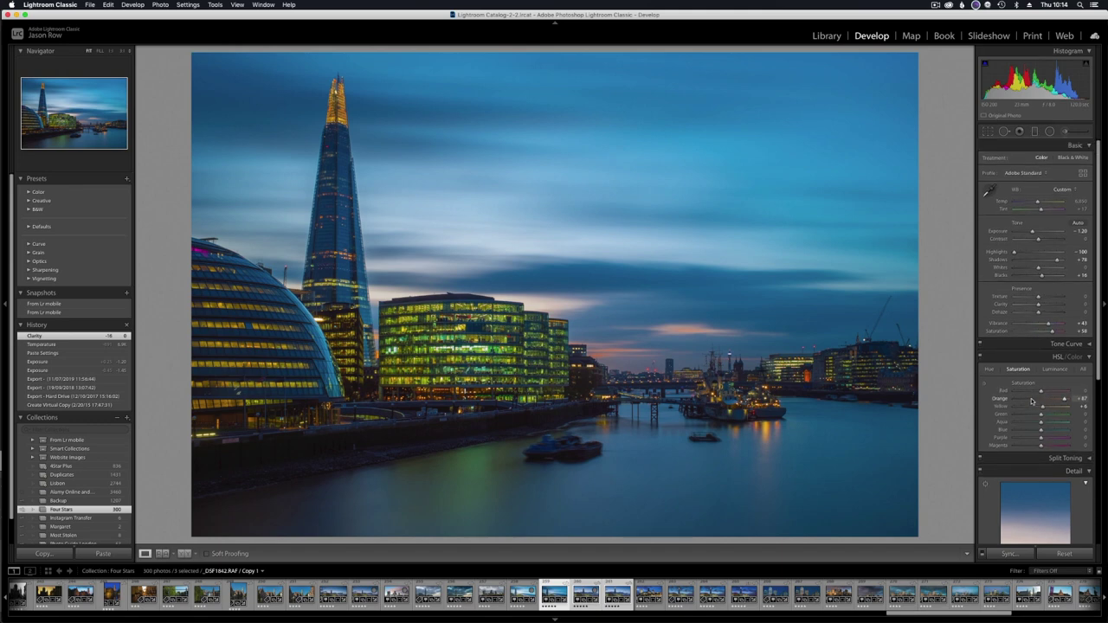
pyautogui.doubleClick(1021, 224)
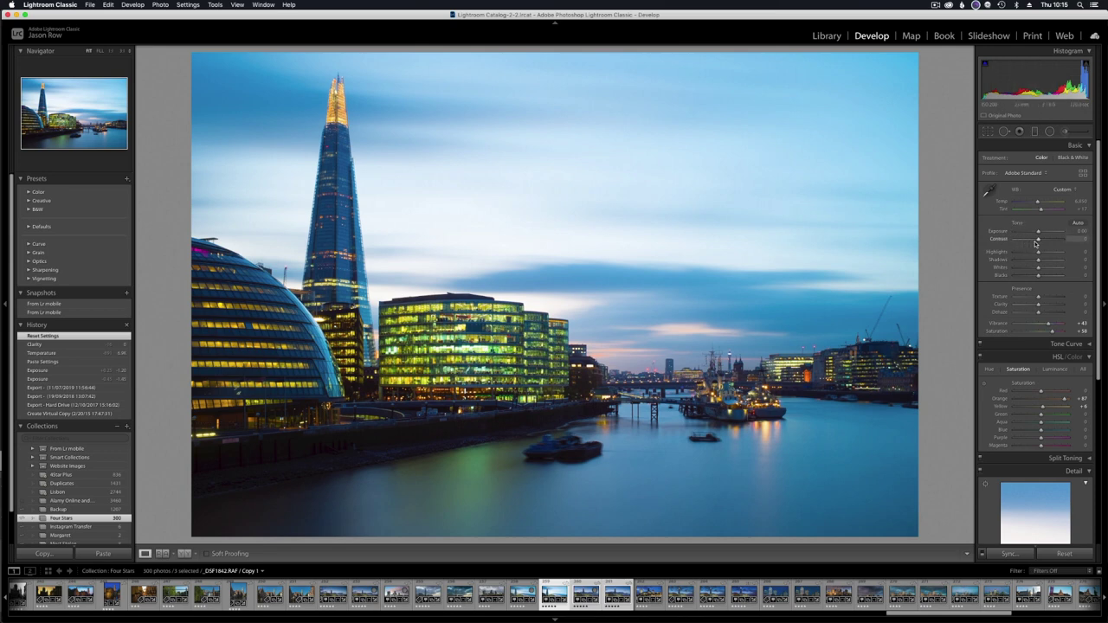
pyautogui.doubleClick(1025, 289)
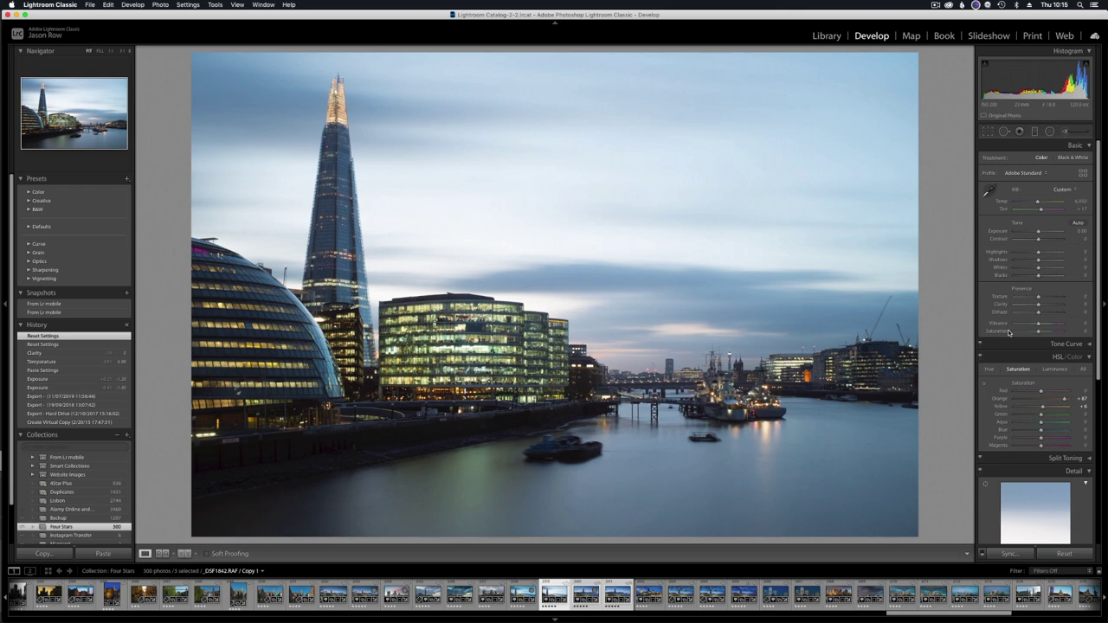
pyautogui.scroll(-5, 1012, 328)
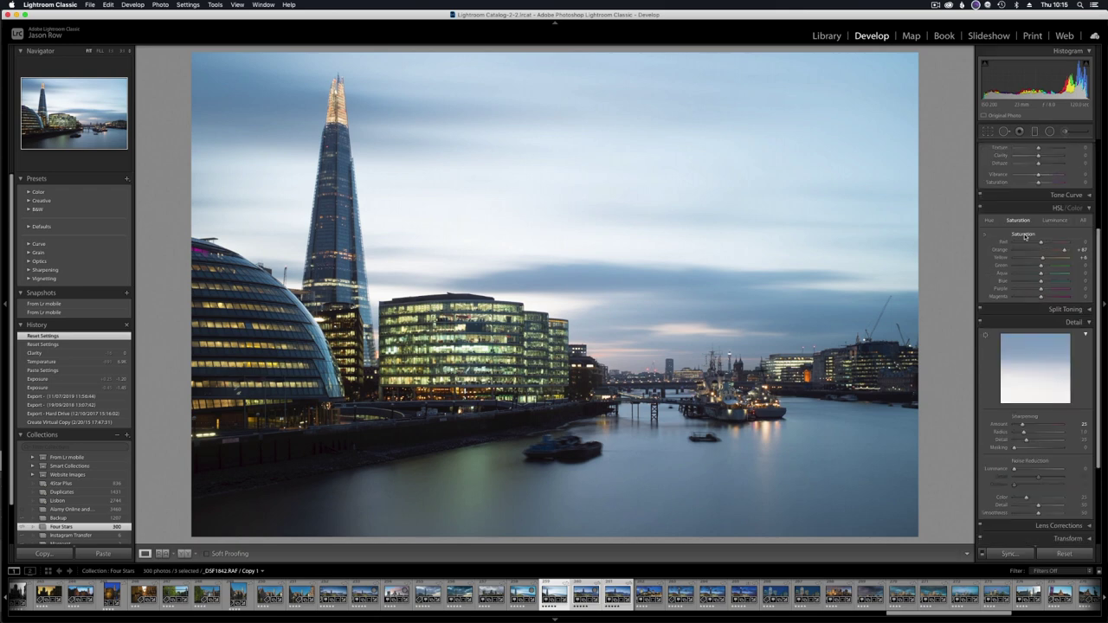
pyautogui.doubleClick(1024, 234)
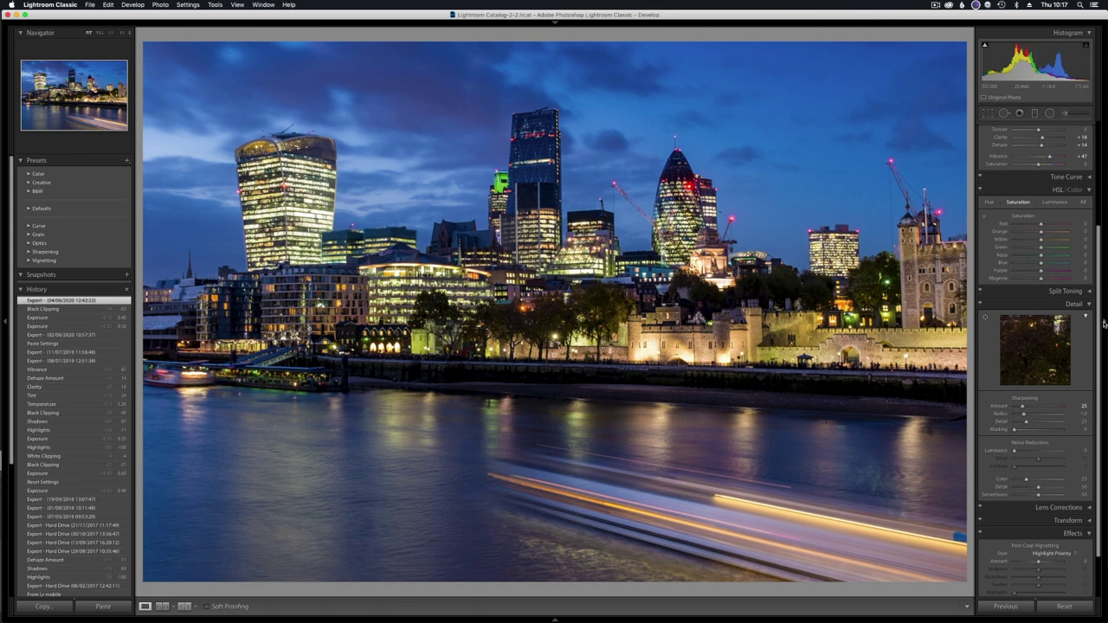
# Collapse the left and right panels around the skyline photo, docking the filmstrip and module picker.
pyautogui.press('F6')
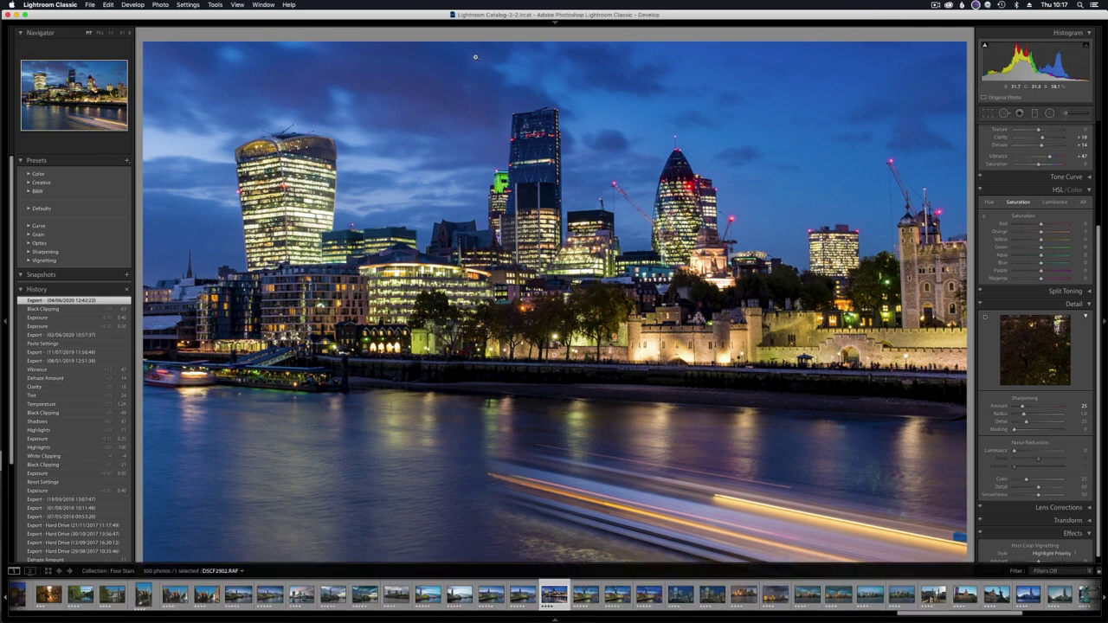
pyautogui.press('F6')
pyautogui.click(4, 324)
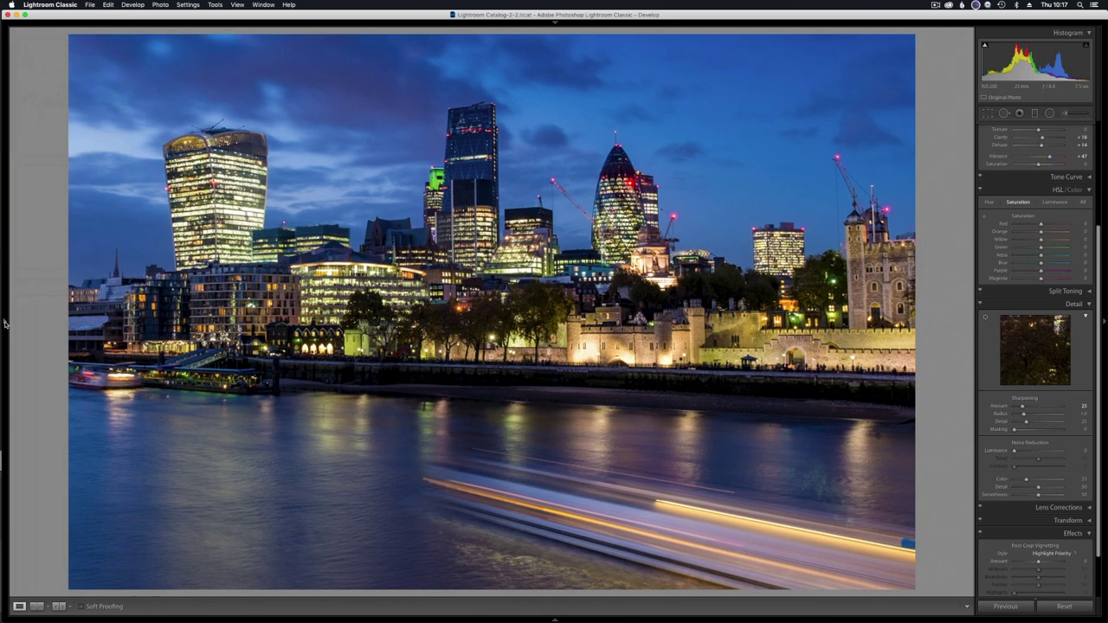
pyautogui.click(1103, 323)
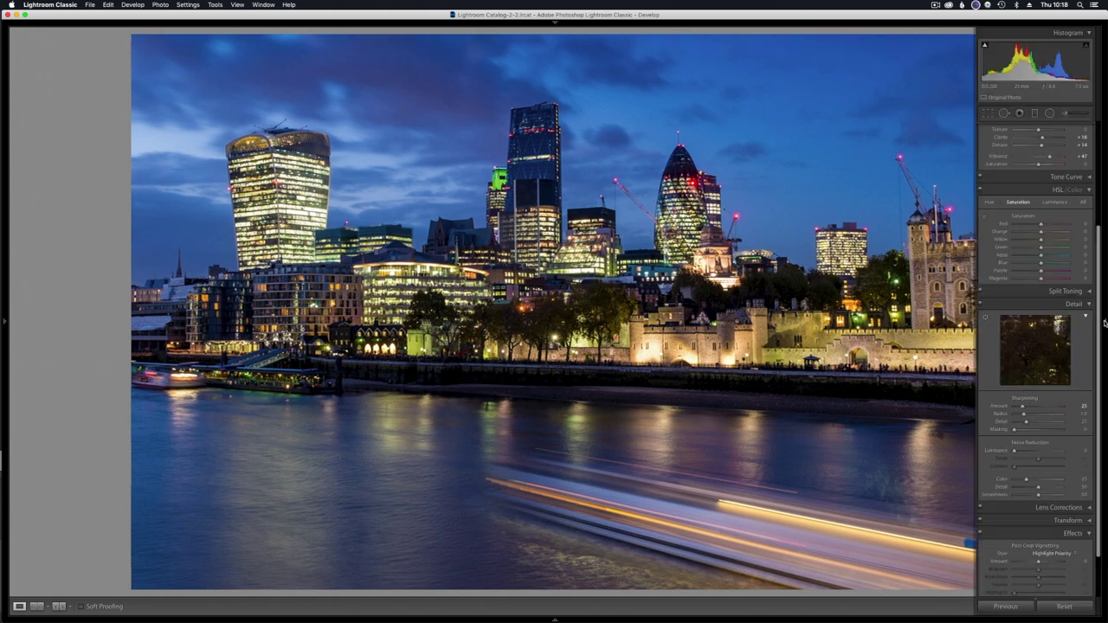
pyautogui.click(1103, 323)
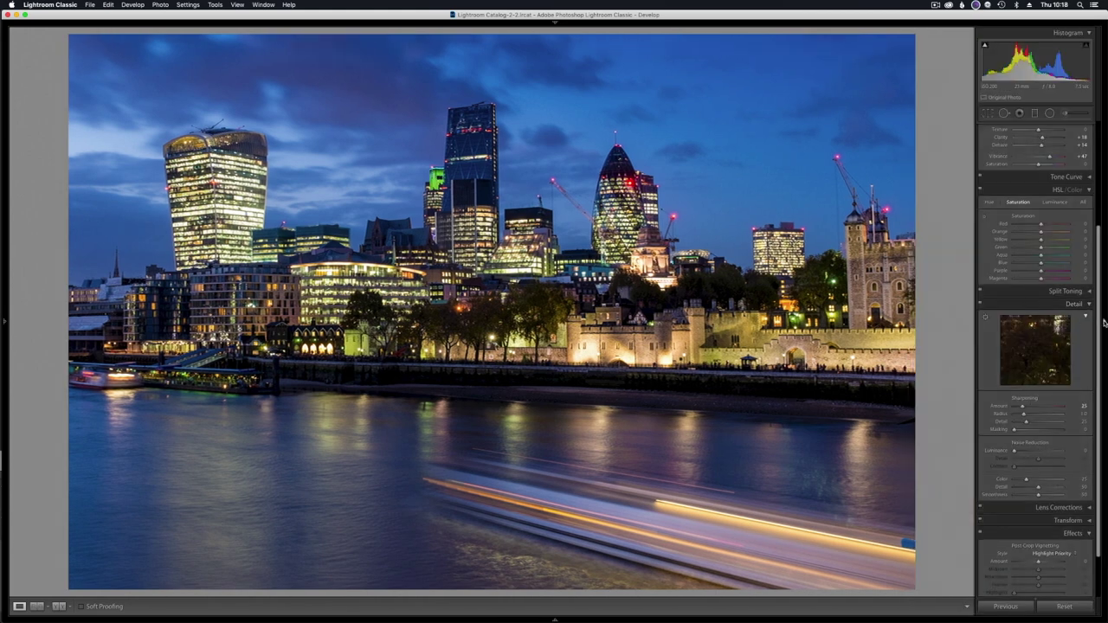
pyautogui.click(1104, 324)
pyautogui.moveTo(551, 620)
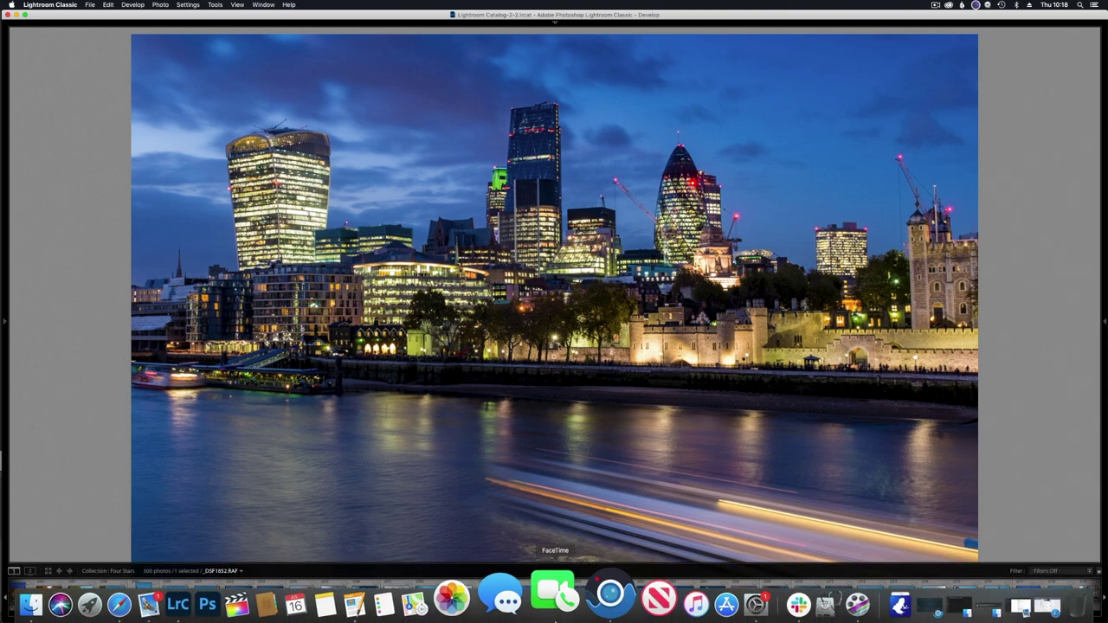
pyautogui.click(554, 620)
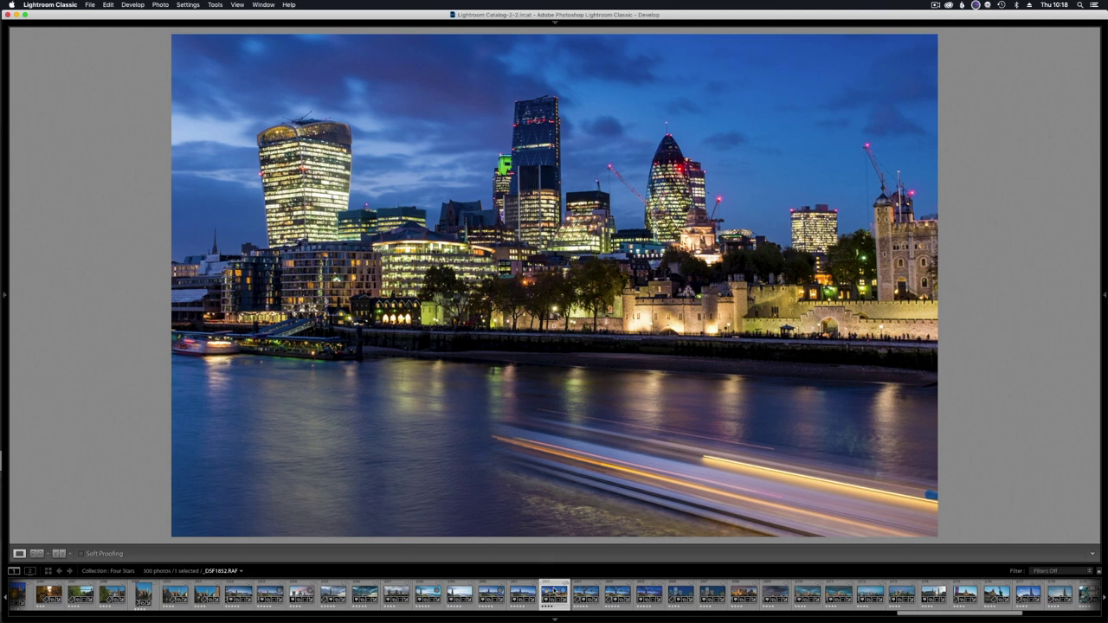
pyautogui.click(553, 26)
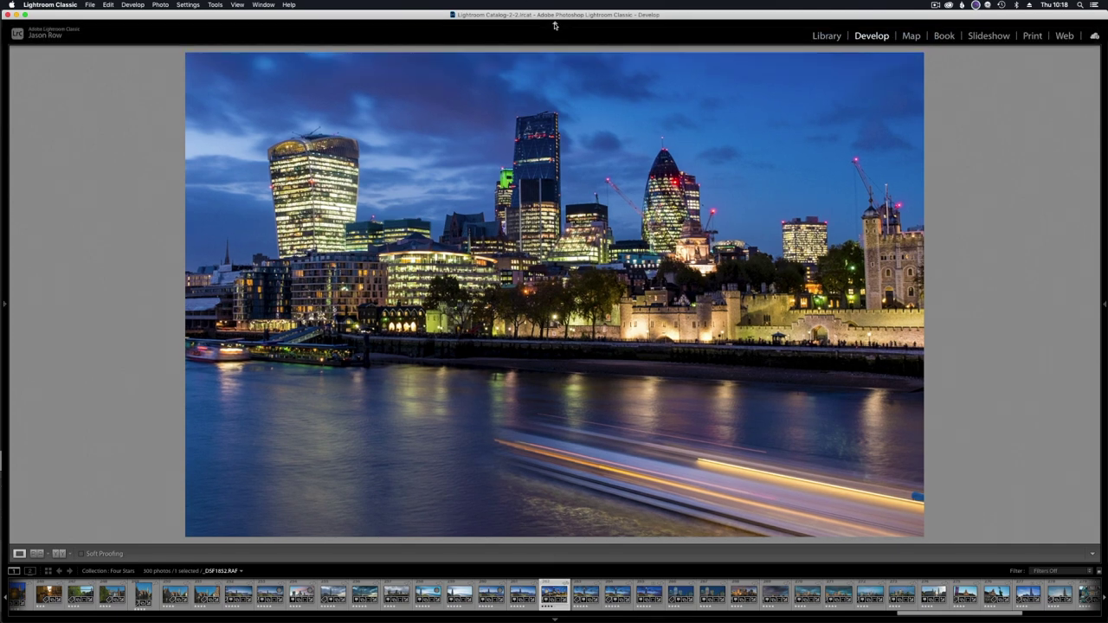
pyautogui.moveTo(4, 303)
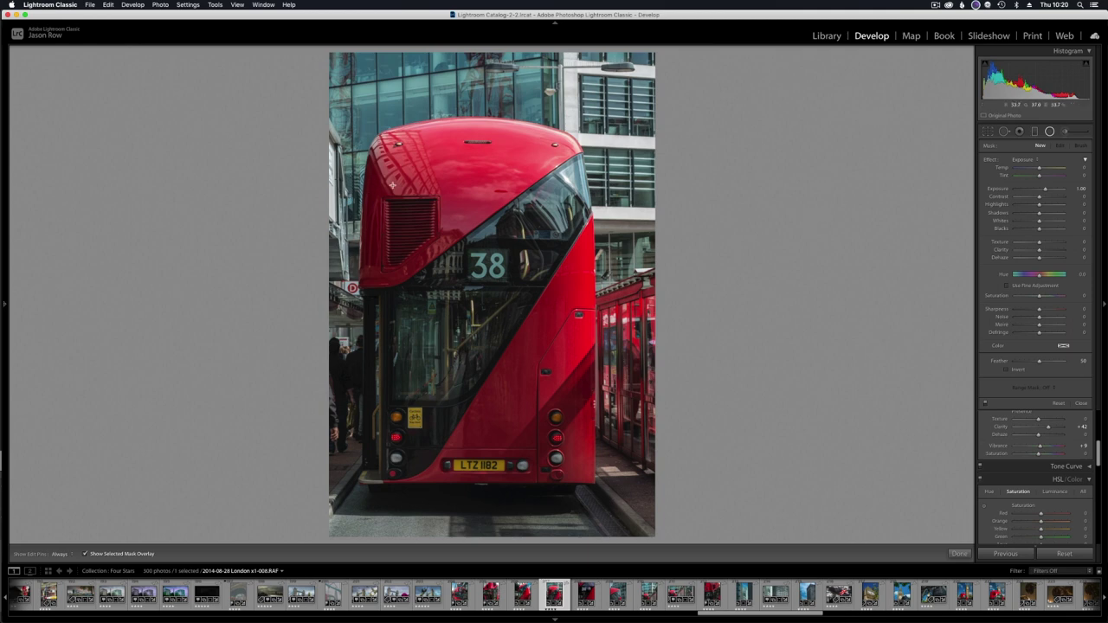
# Draw a radial filter centred over the bus, toggling the mask overlay off and on.
pyautogui.click(1049, 130)
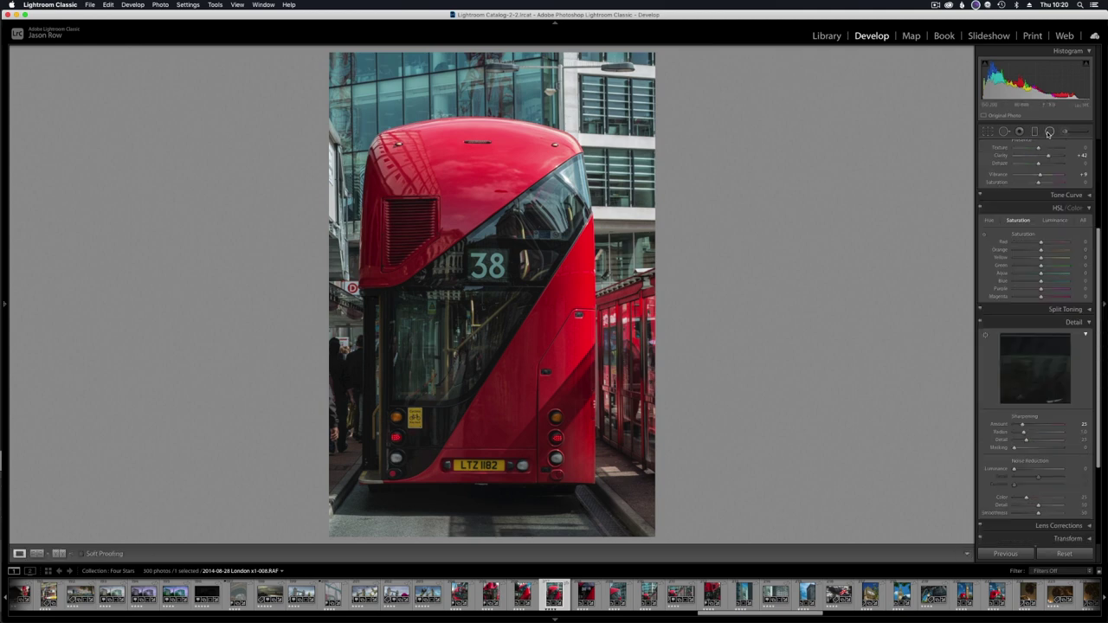
pyautogui.click(1049, 131)
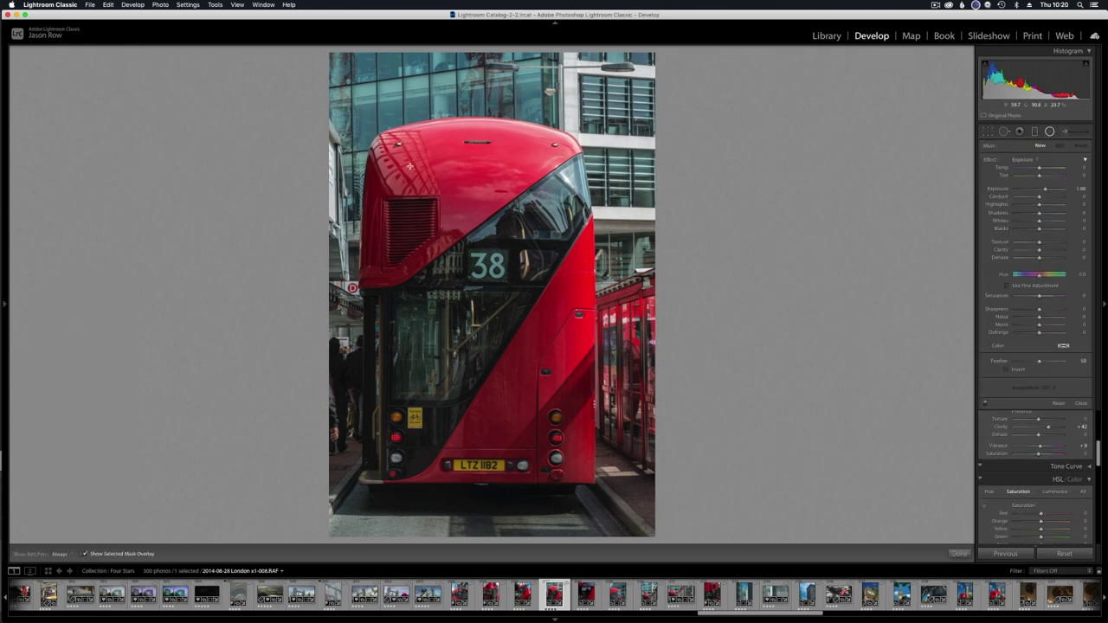
pyautogui.moveTo(410, 165); pyautogui.dragTo(221, 443)
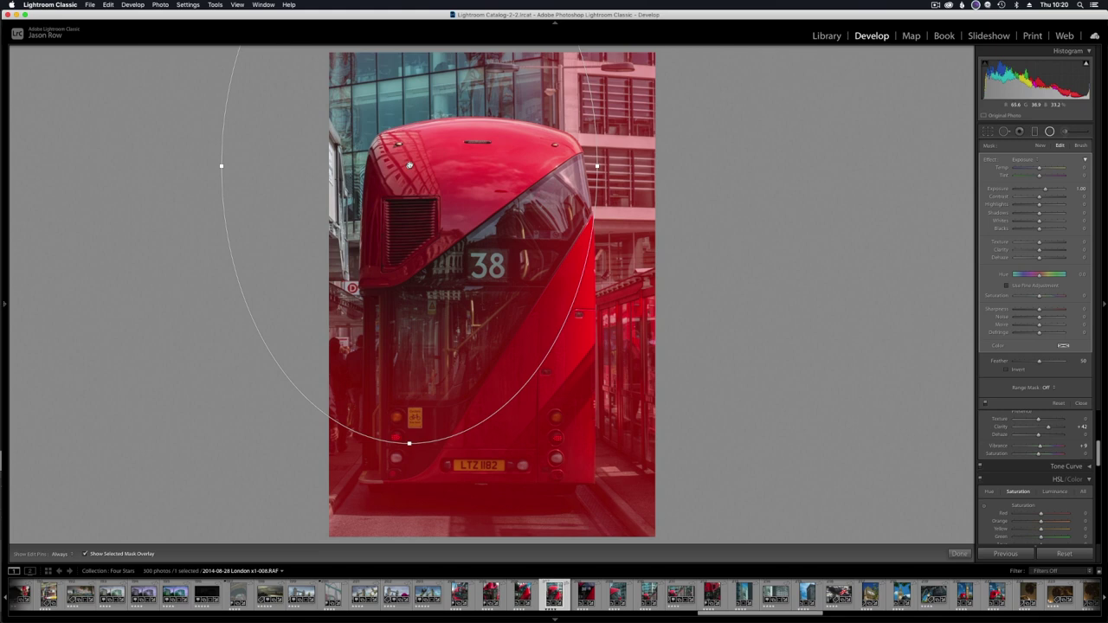
pyautogui.moveTo(409, 165); pyautogui.dragTo(508, 286)
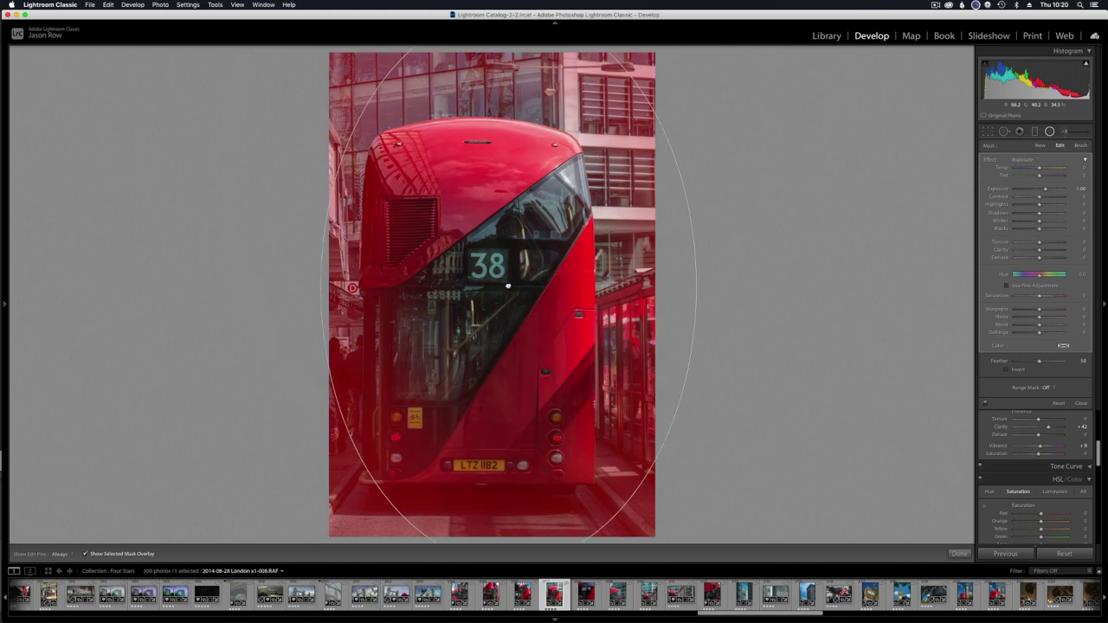
pyautogui.click(86, 554)
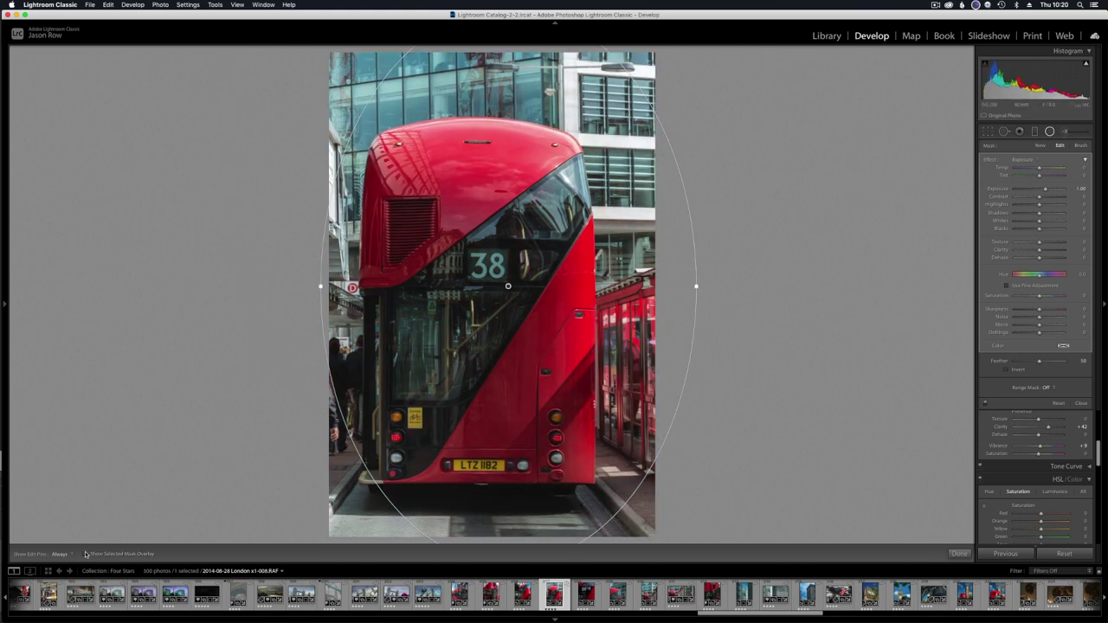
pyautogui.click(86, 554)
pyautogui.moveTo(473, 296); pyautogui.dragTo(525, 293)
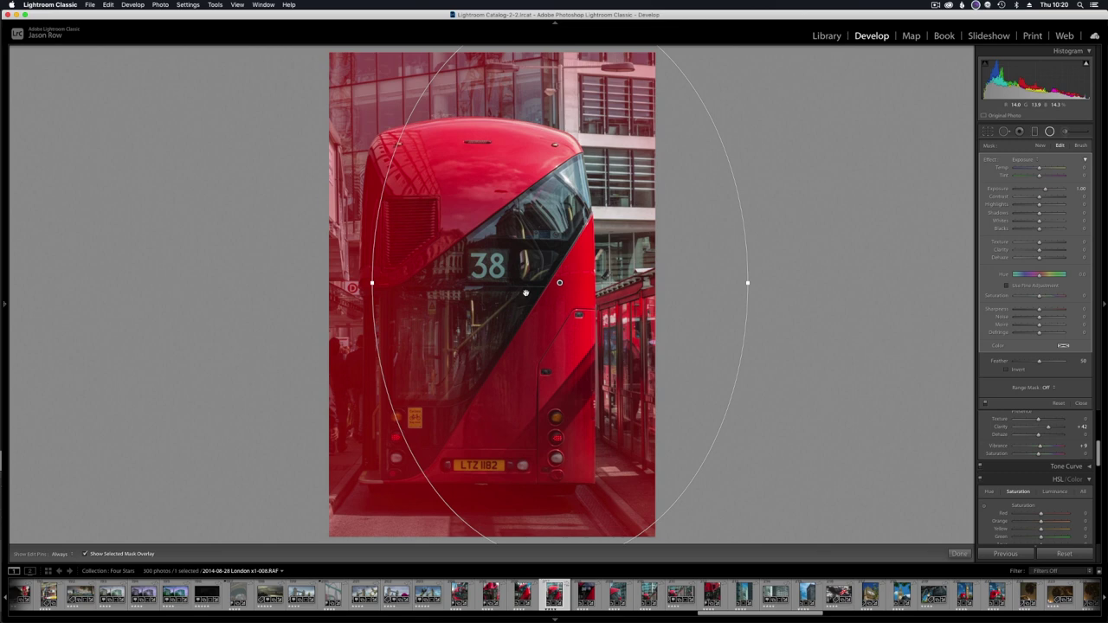
# Cycle the mask overlay colour through green and others back to red.
pyautogui.hotkey('shift', 'o')
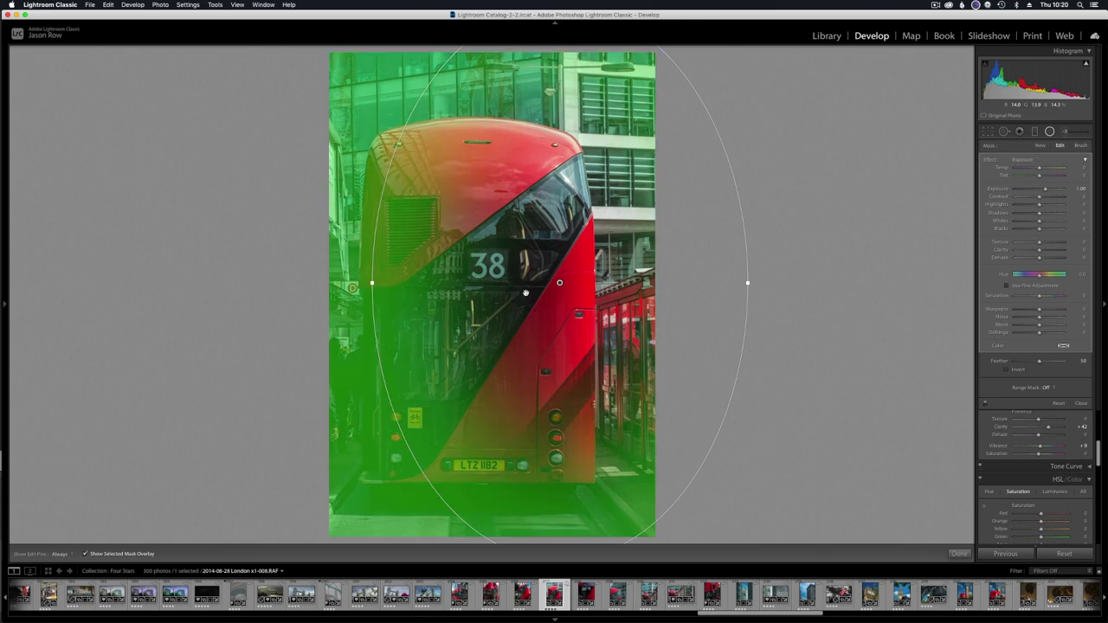
pyautogui.press('o')
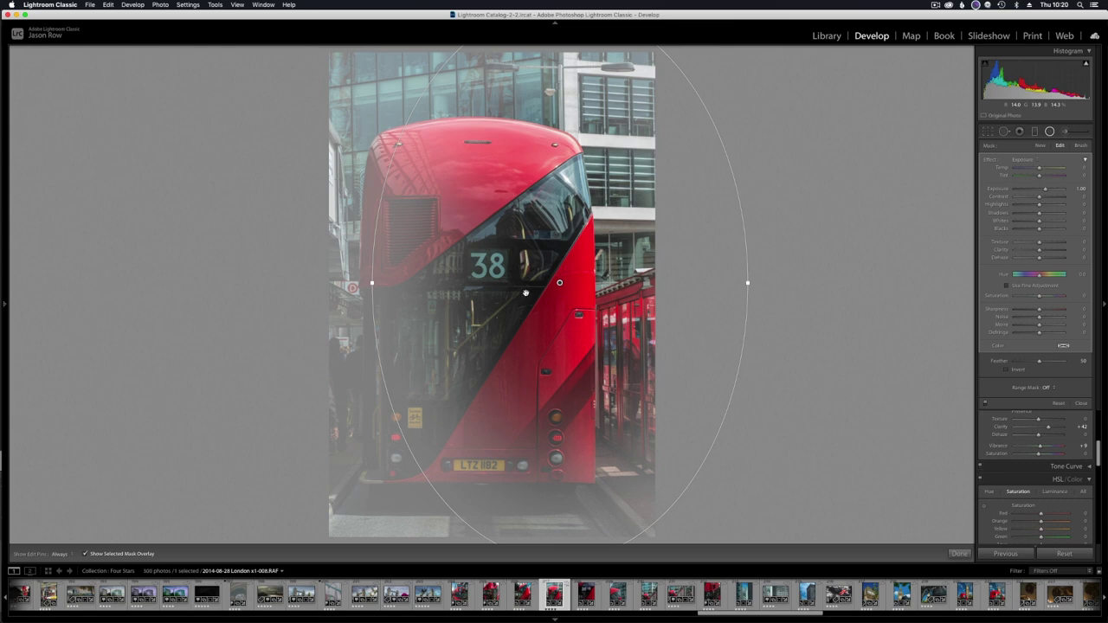
pyautogui.press('o')
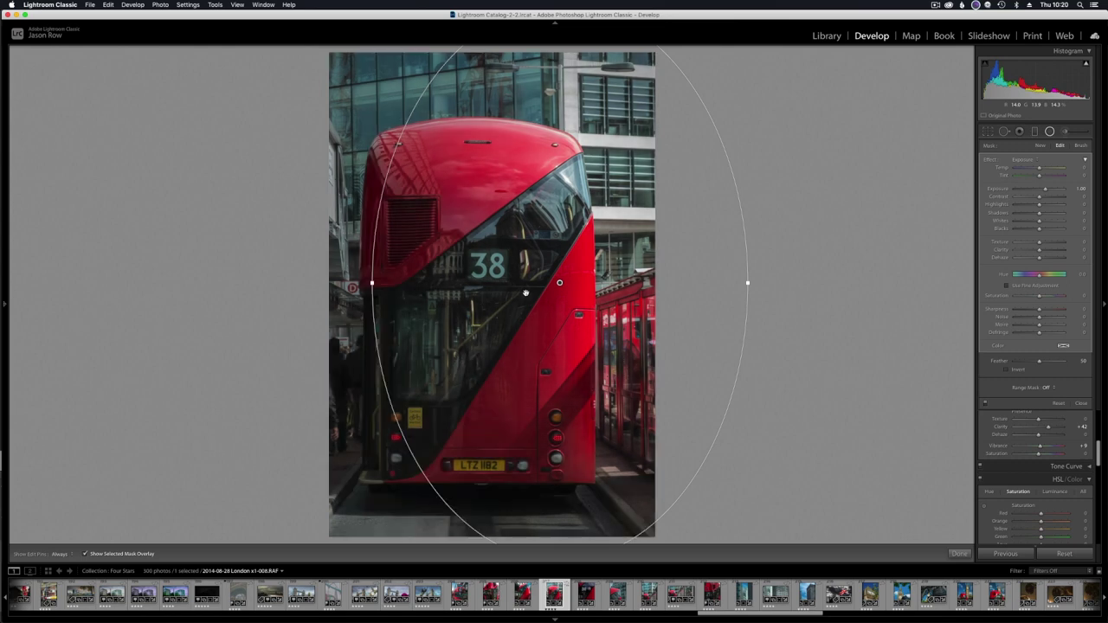
pyautogui.press('o')
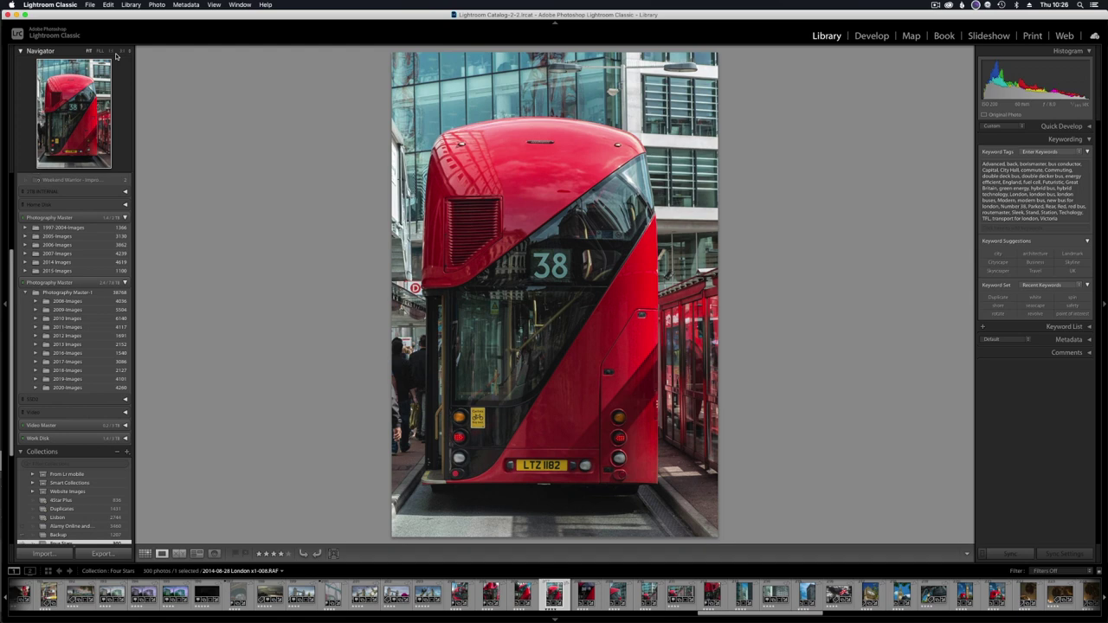
# Make the identity plate Personalized, using the logo PNG dragged in from Finder as the graphic.
pyautogui.click(51, 6)
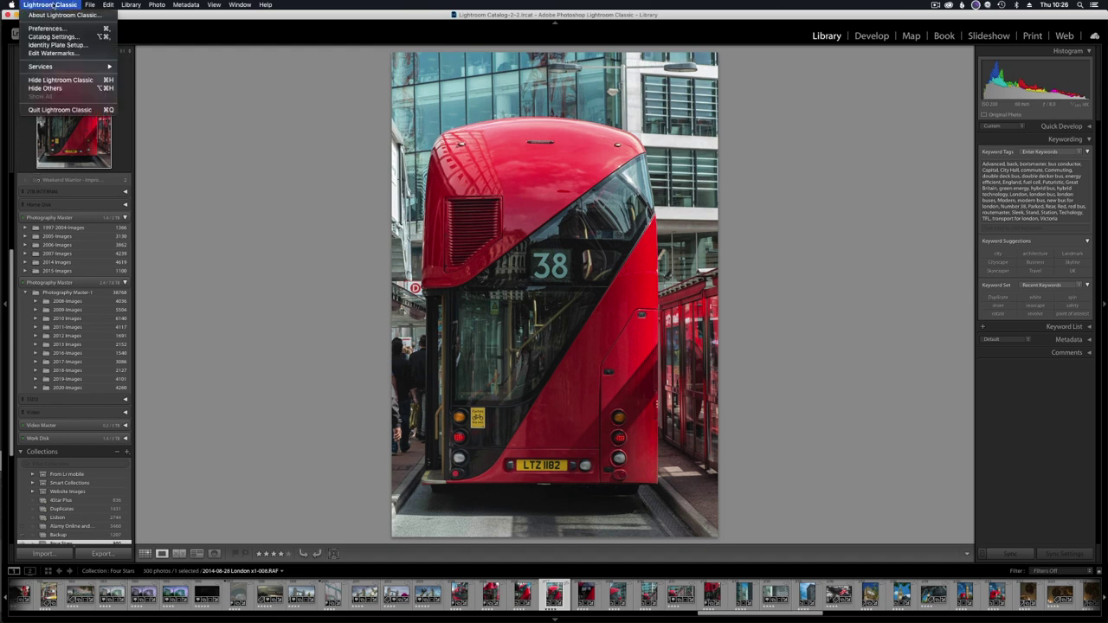
pyautogui.click(75, 44)
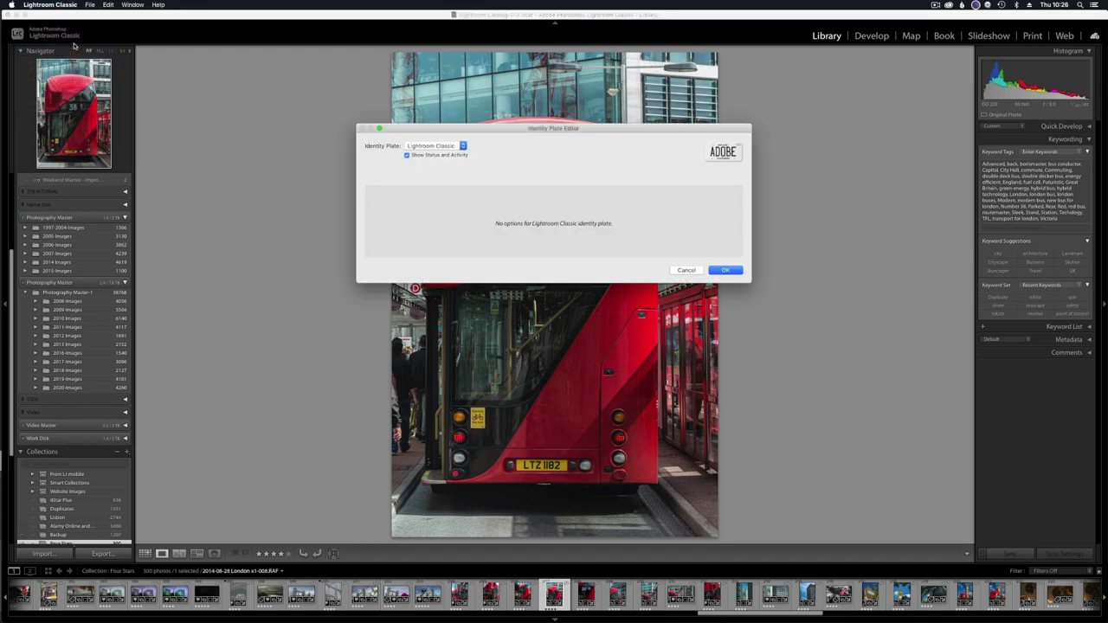
pyautogui.click(448, 147)
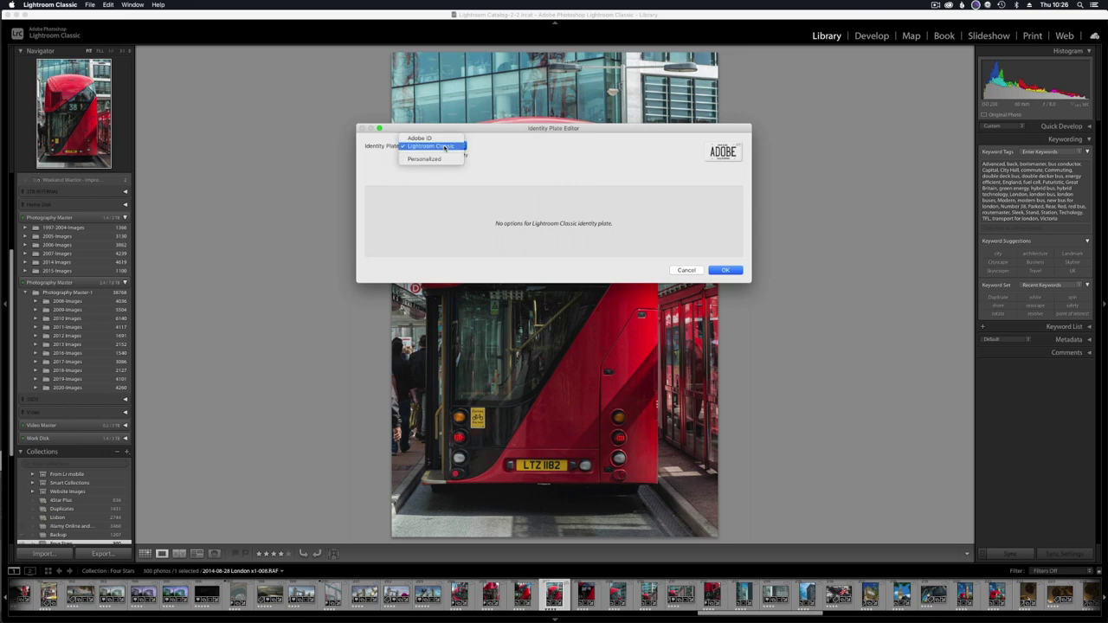
pyautogui.click(441, 160)
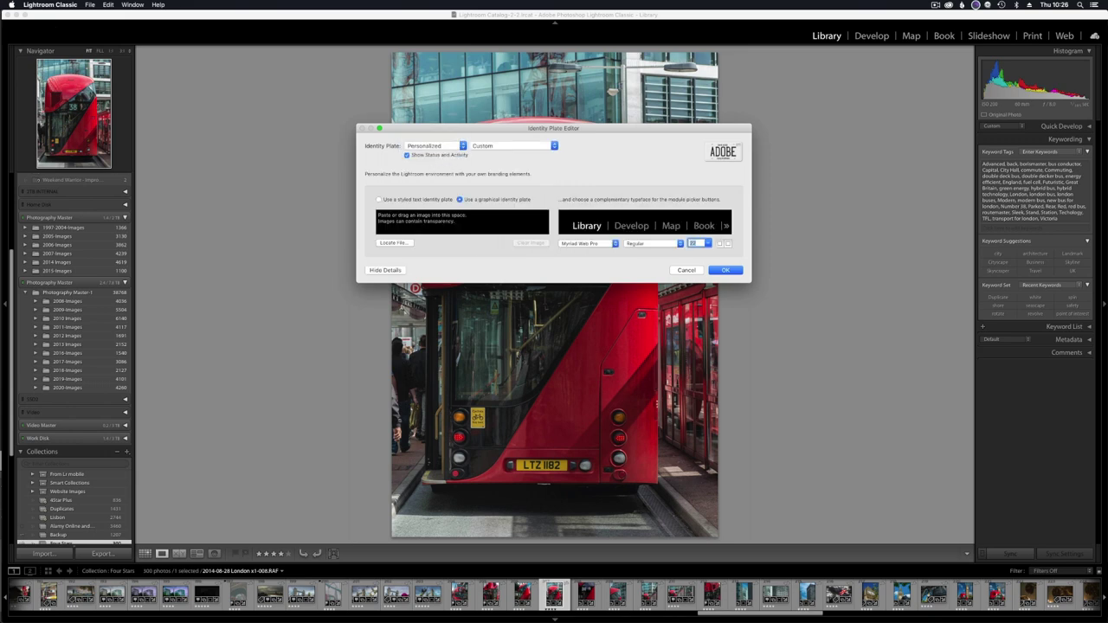
pyautogui.press('super+Tab')
pyautogui.moveTo(952, 221); pyautogui.dragTo(490, 224)
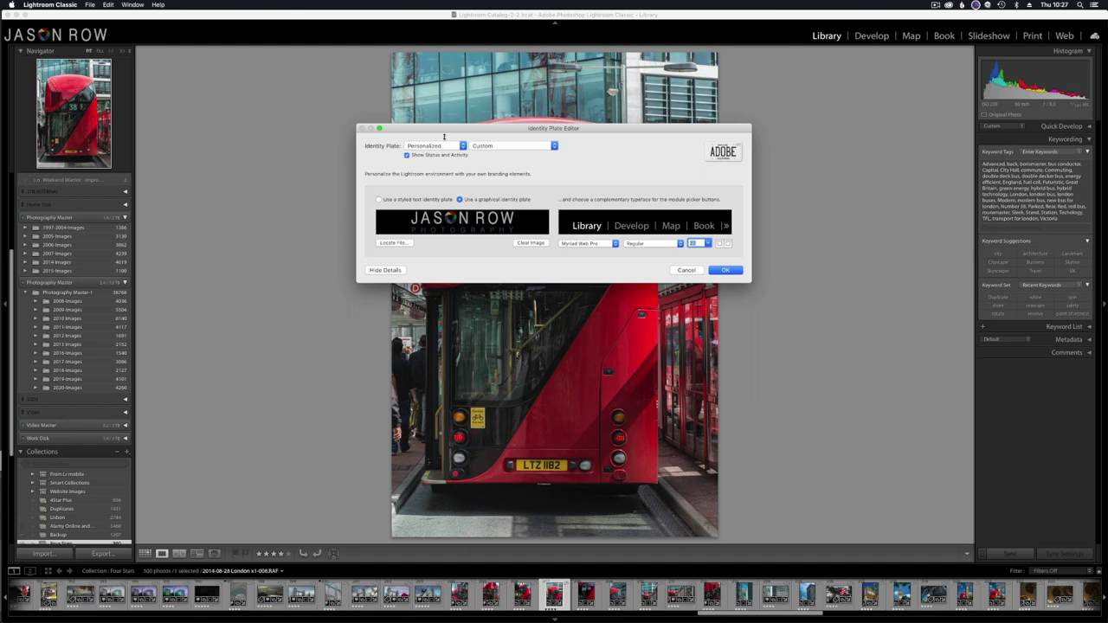
pyautogui.click(733, 271)
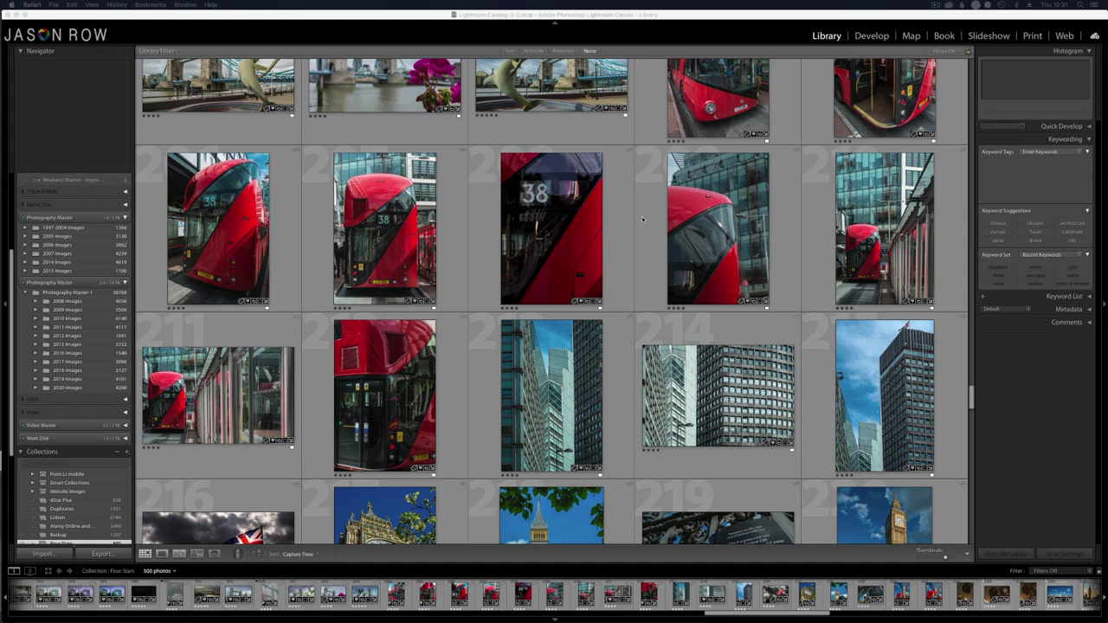
# Return to Lightroom Classic and preview the 38 bus close-up photo full screen.
pyautogui.click(577, 228)
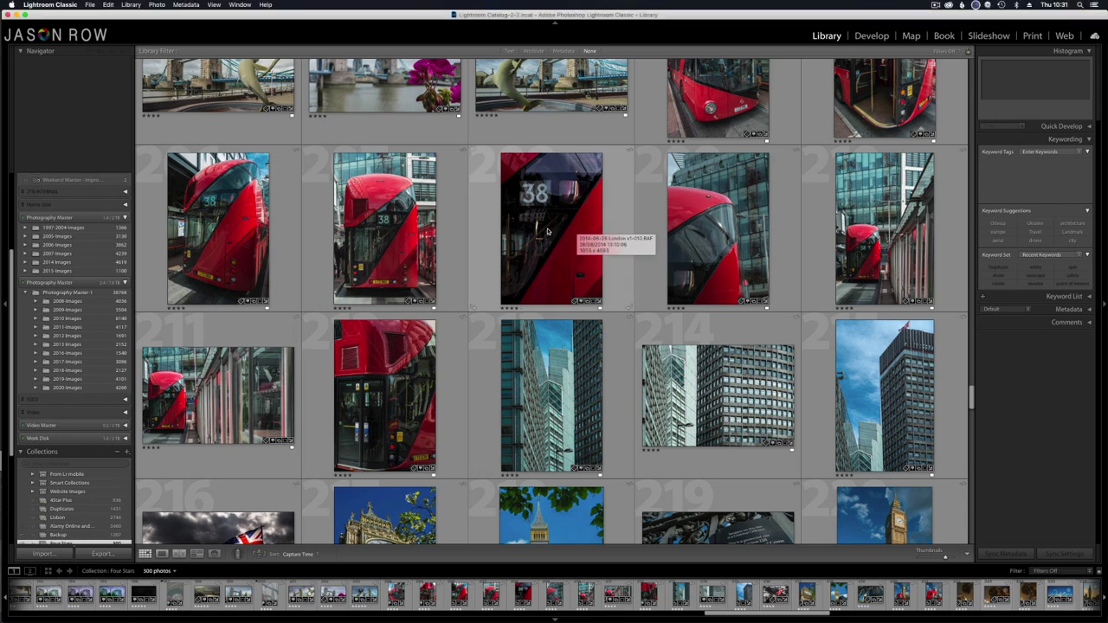
pyautogui.click(547, 230)
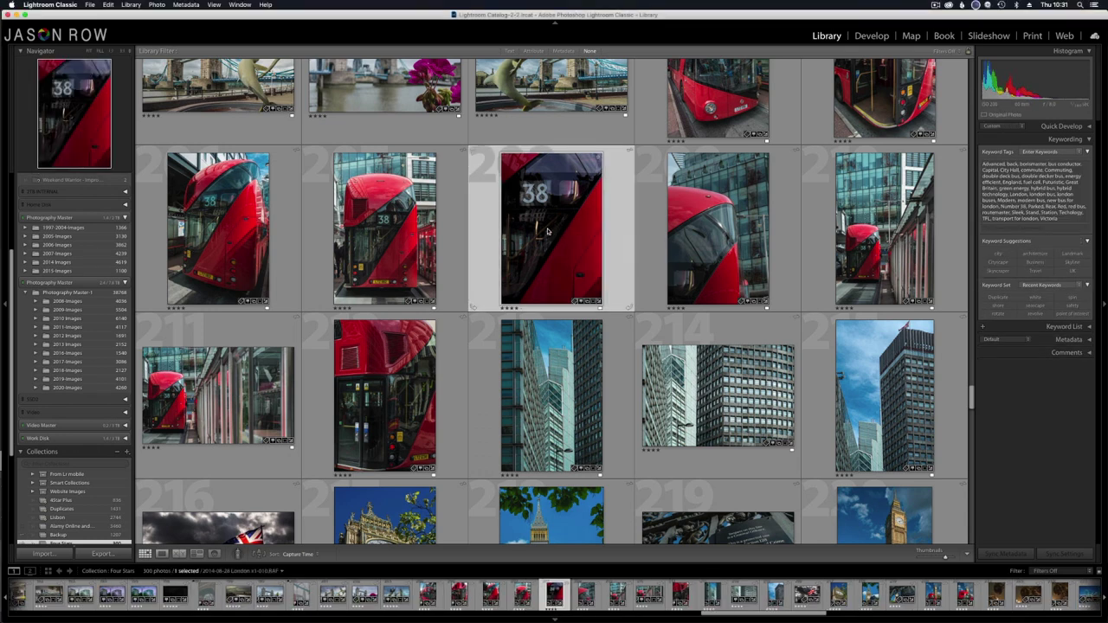
pyautogui.press('f')
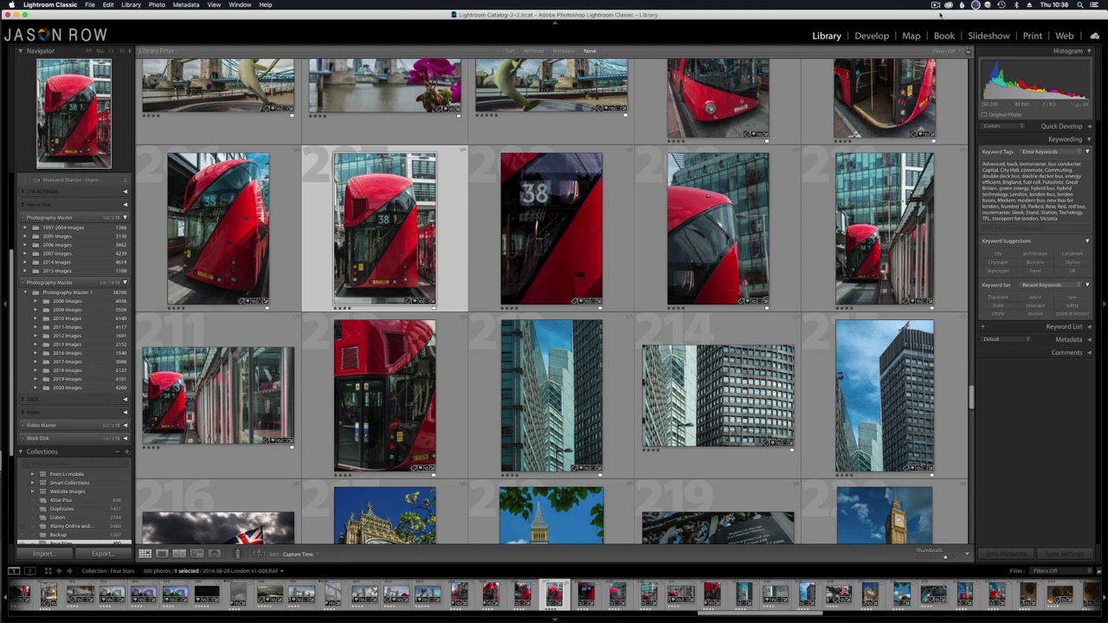
# Send the rear-view bus photo to Edit in Adobe Photoshop 2020 from its context menu.
pyautogui.rightClick(386, 218)
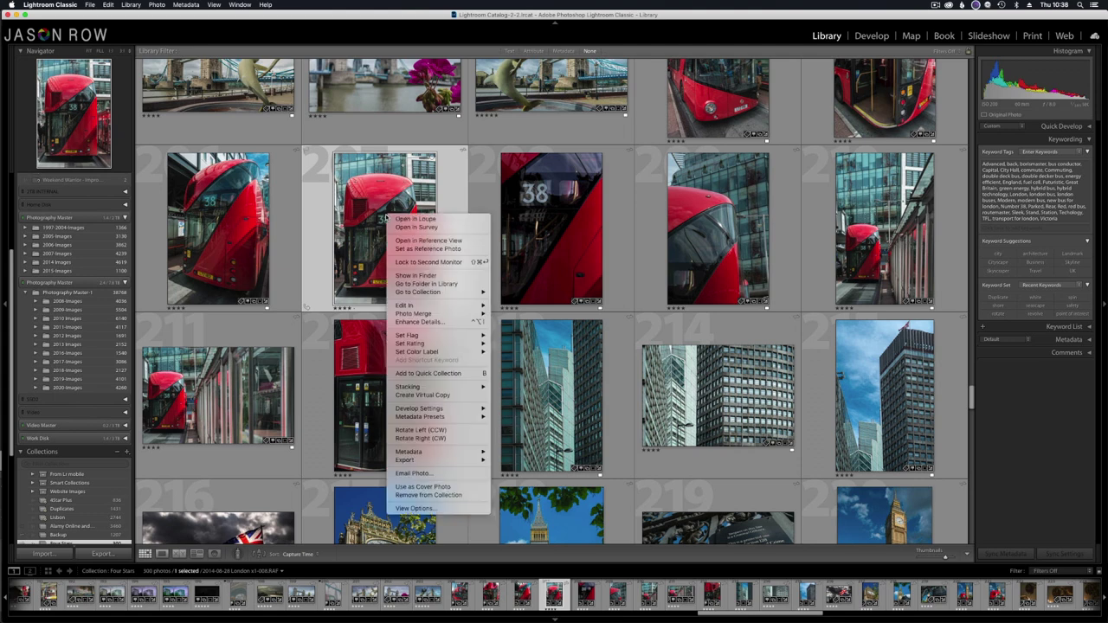
pyautogui.moveTo(455, 308)
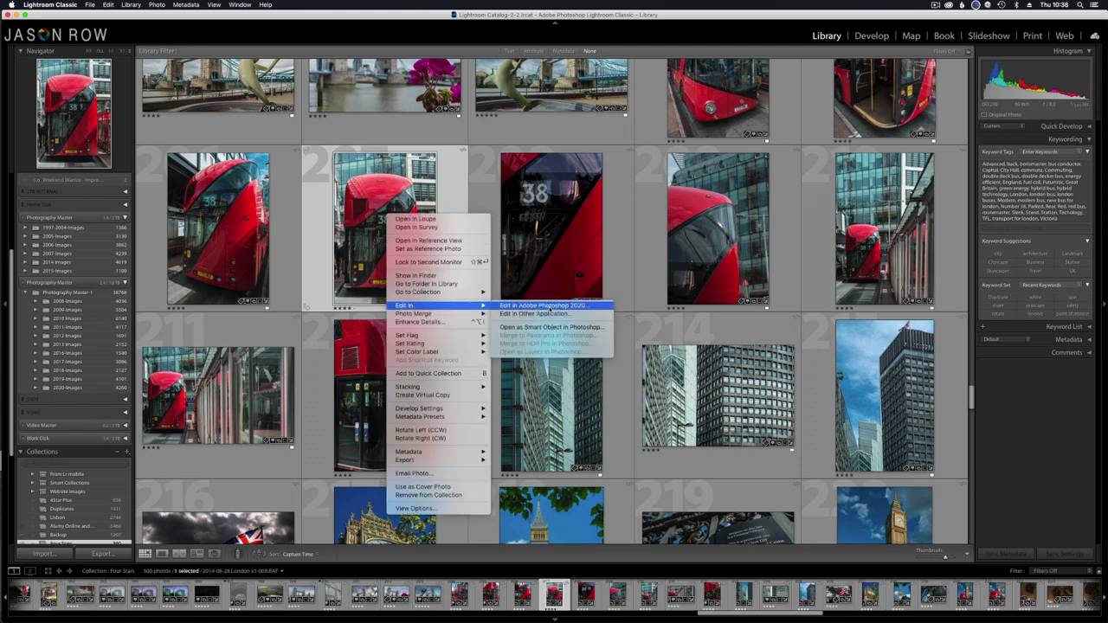
pyautogui.click(550, 307)
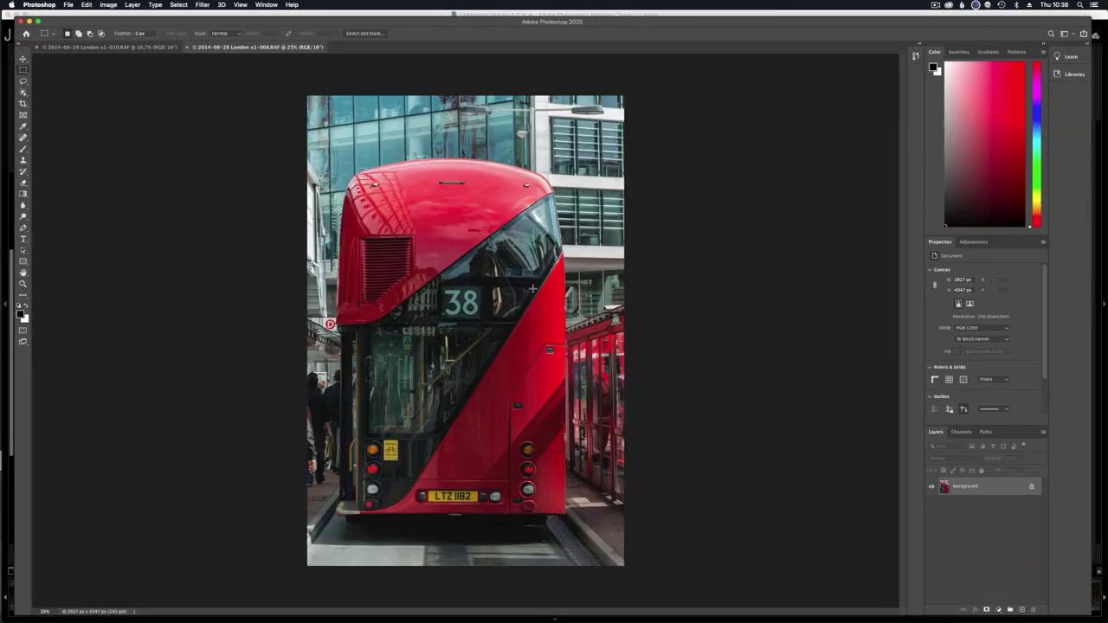
# Desaturate the bus photo fully by setting Hue/Saturation's Saturation to -100.
pyautogui.click(107, 5)
pyautogui.moveTo(128, 31)
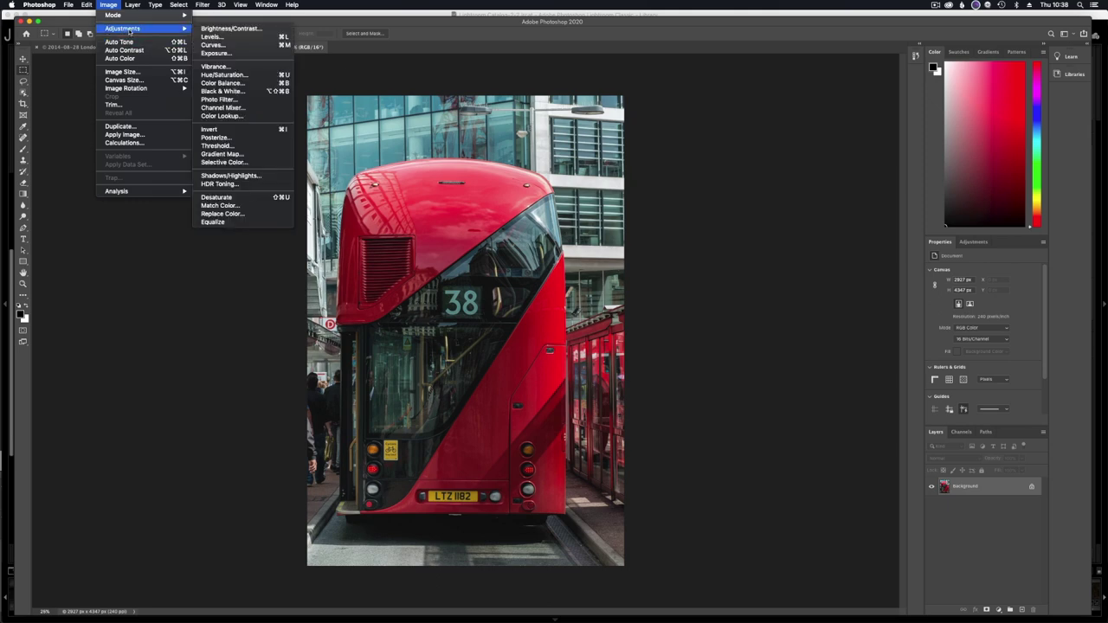
pyautogui.click(447, 133)
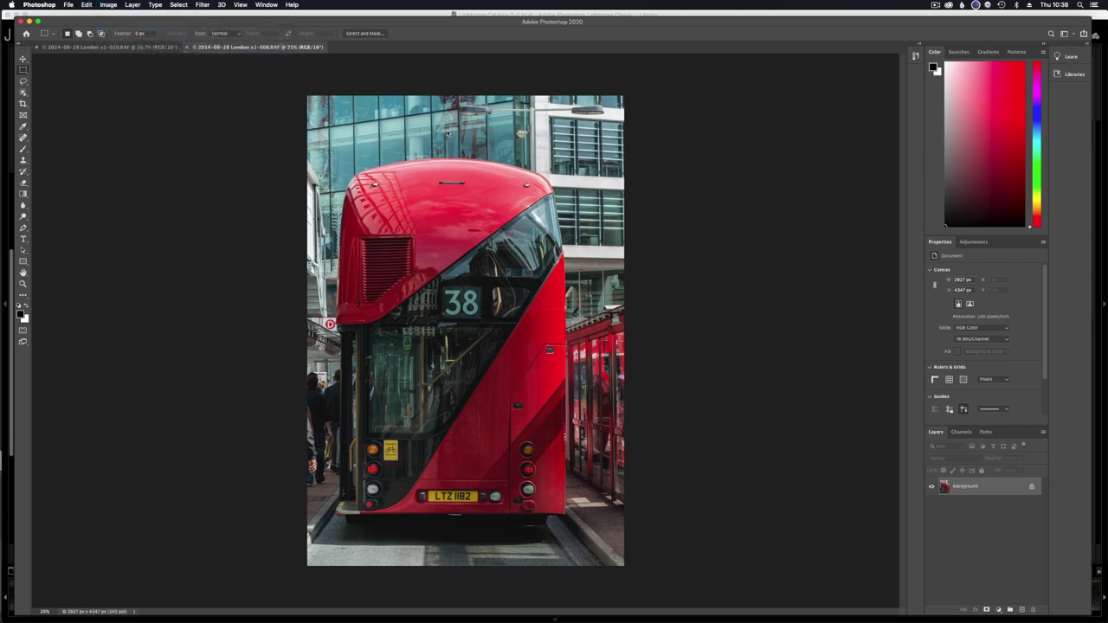
pyautogui.moveTo(533, 241); pyautogui.dragTo(479, 247)
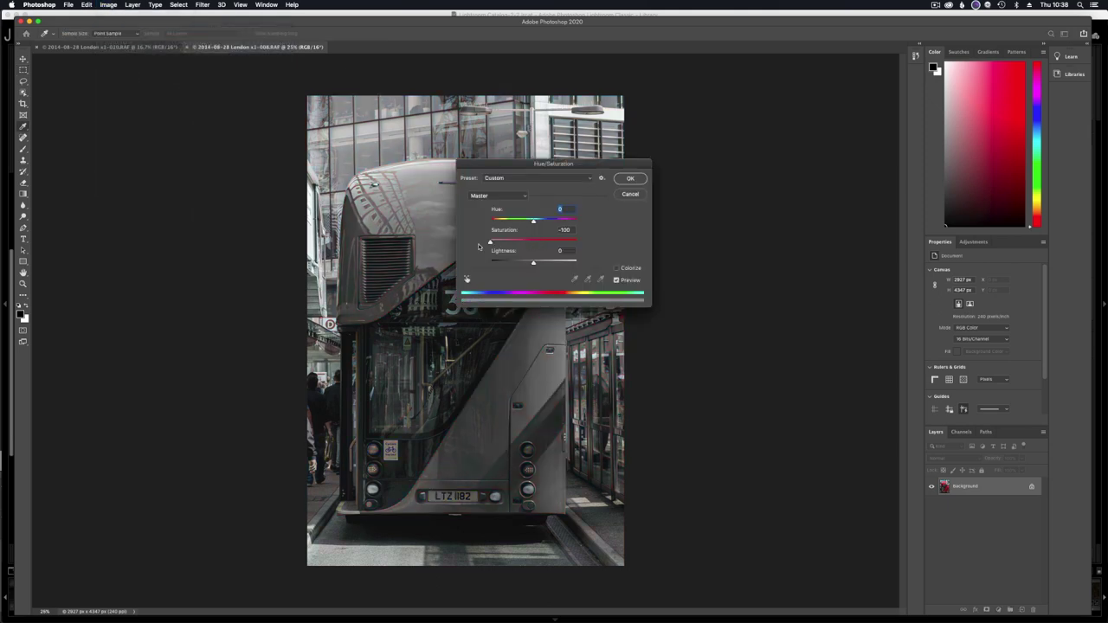
pyautogui.click(630, 179)
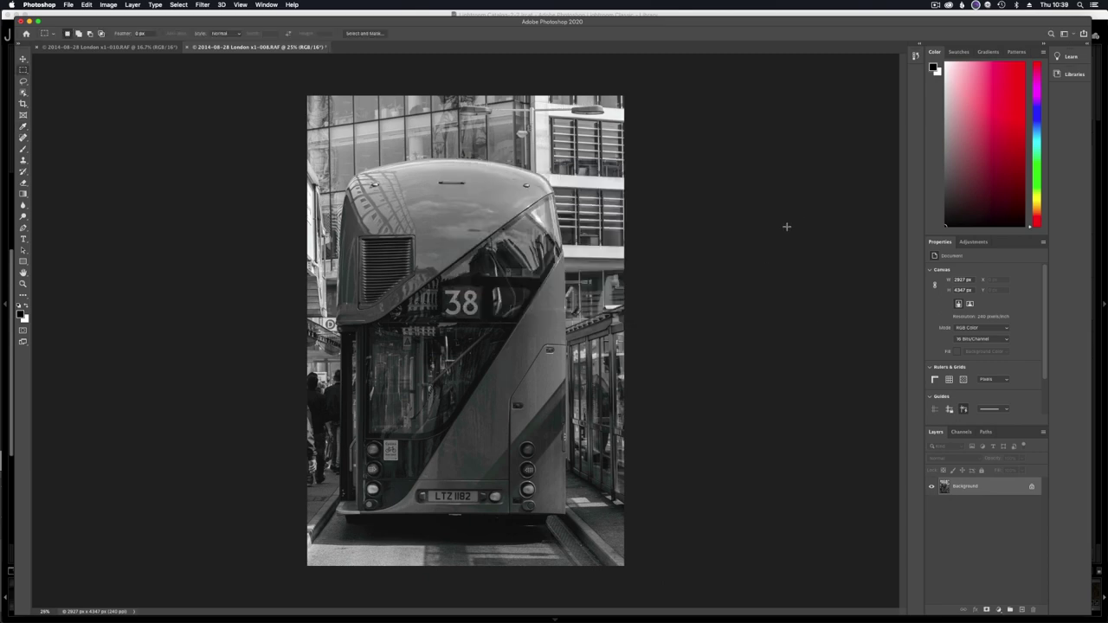
# Save the black-and-white copy and switch back to Lightroom Classic.
pyautogui.click(73, 7)
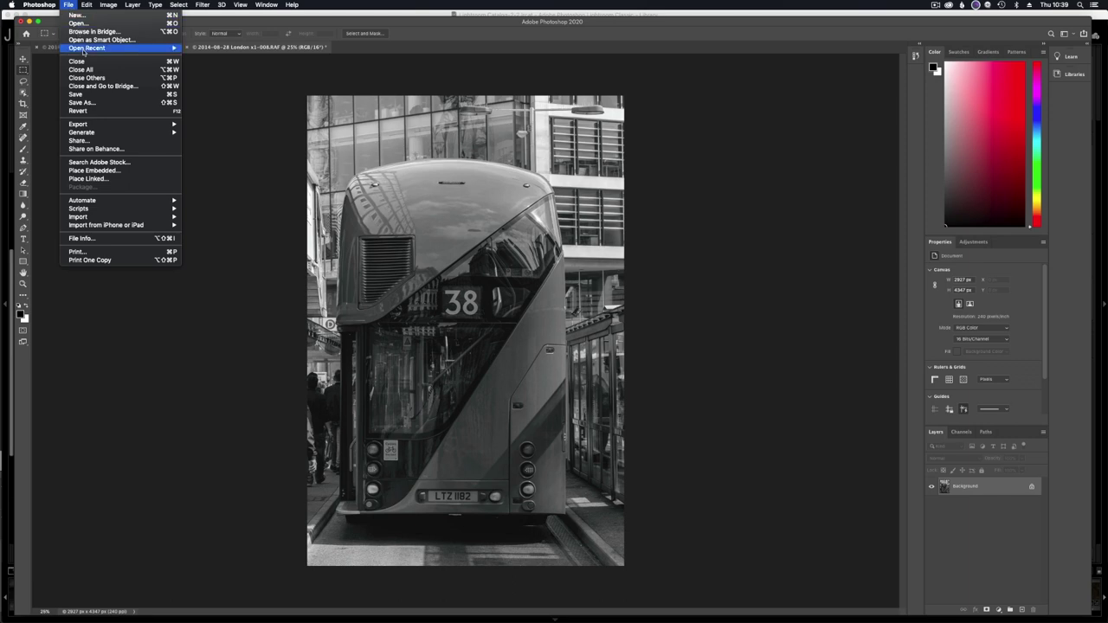
pyautogui.click(93, 96)
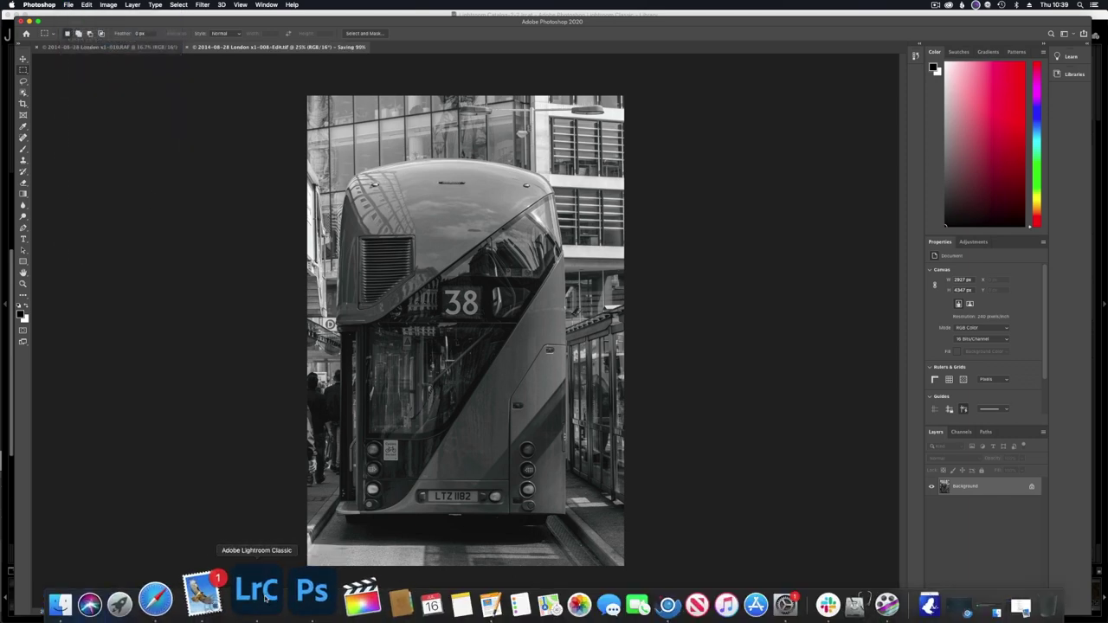
pyautogui.click(258, 591)
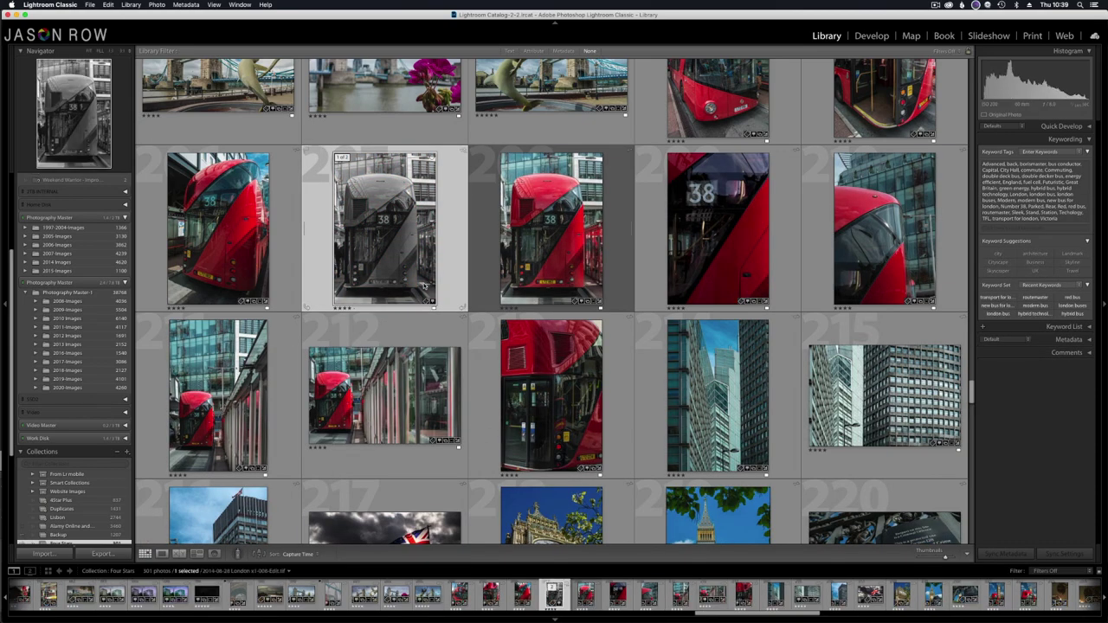
# Open the black-and-white bus copy in Loupe, zoom 1:1 on the 38 sign, then return to Fit.
pyautogui.click(529, 216)
pyautogui.doubleClick(394, 229)
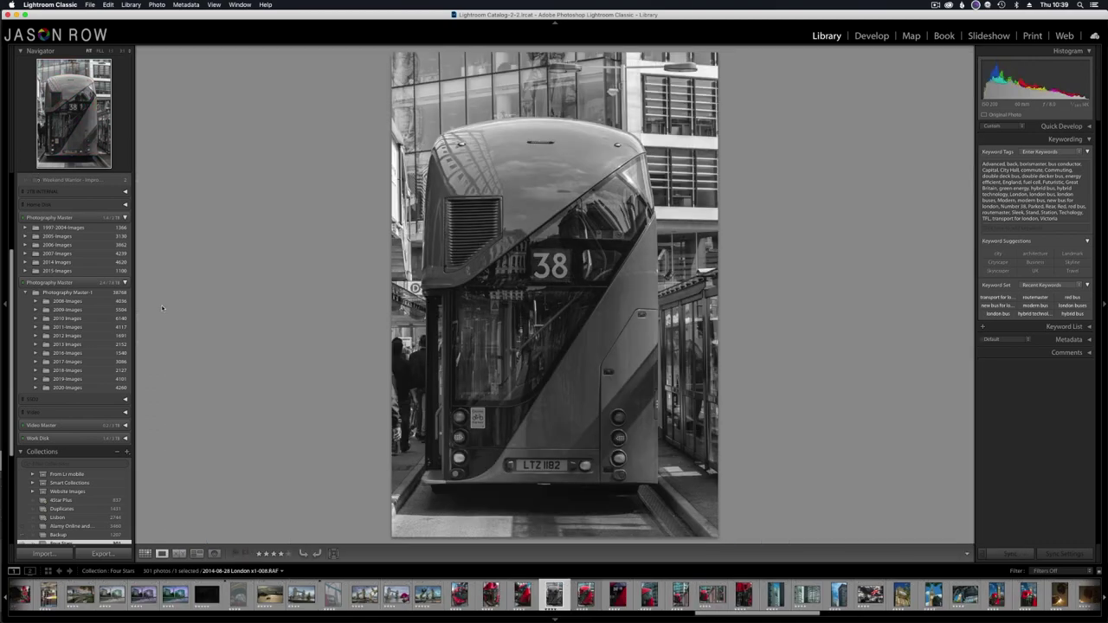
pyautogui.click(501, 284)
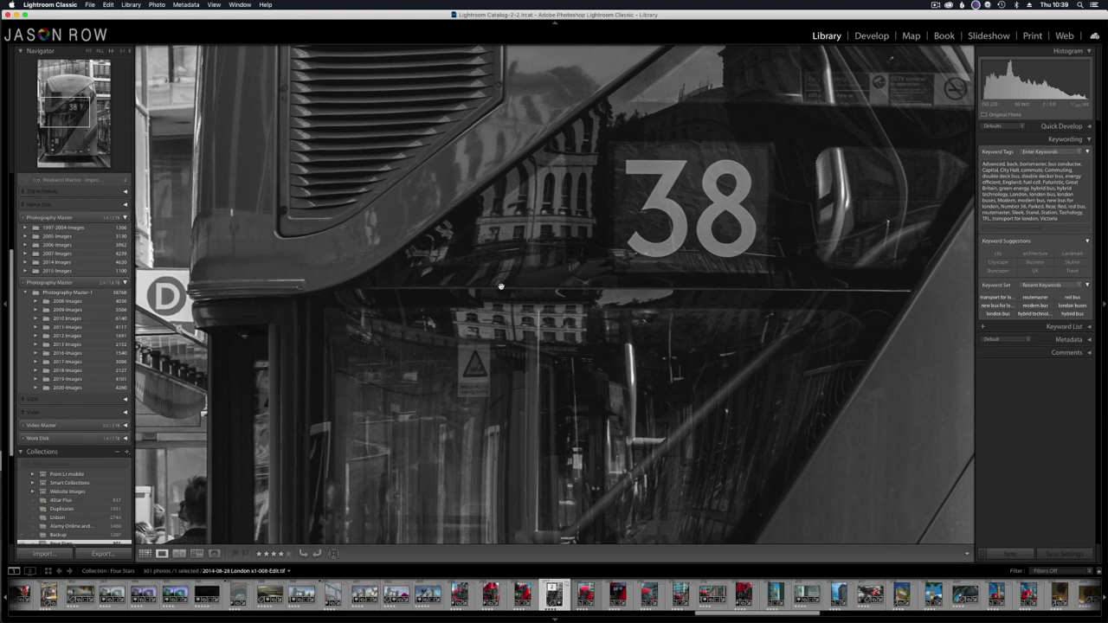
pyautogui.click(630, 257)
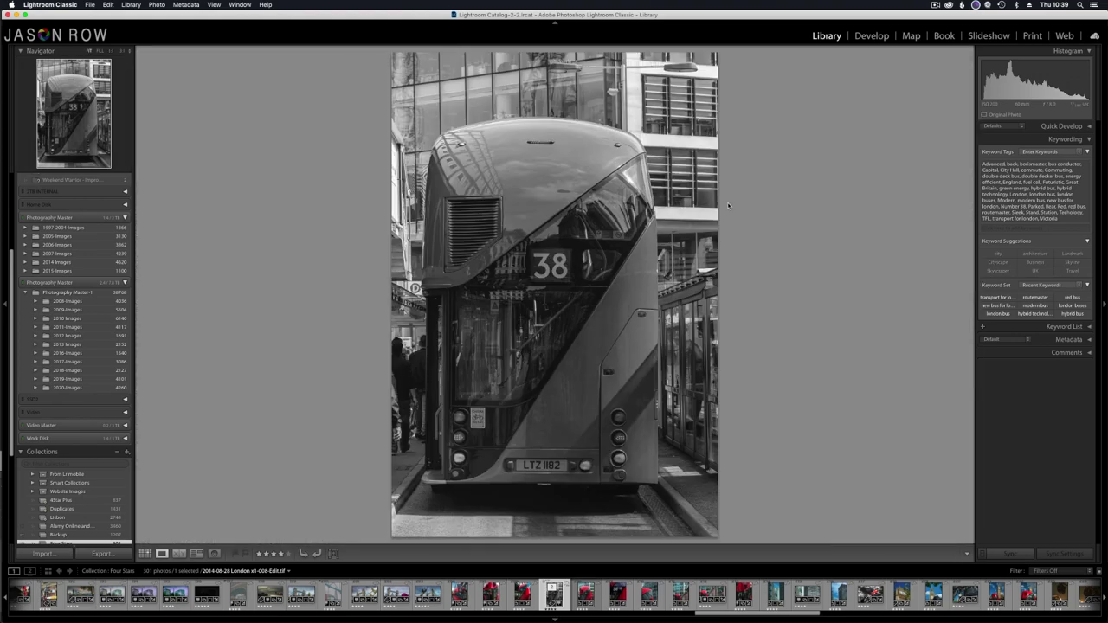